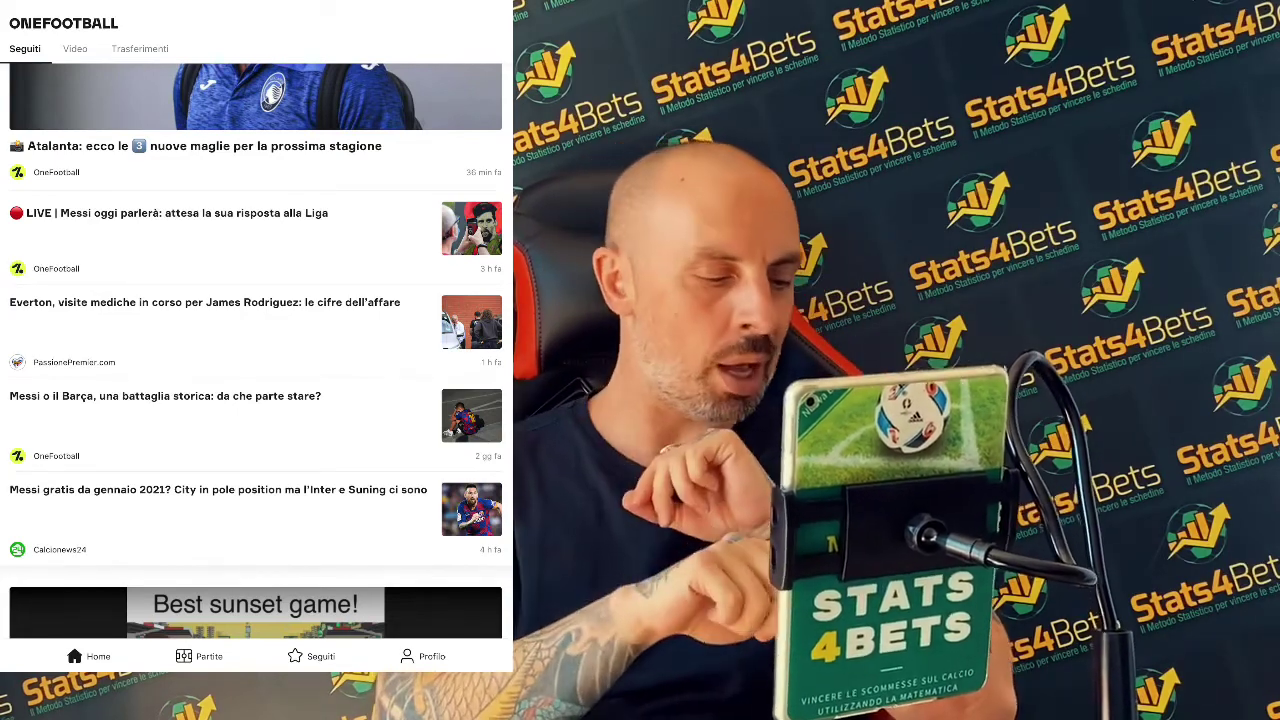
Browse the followed news, video and transfer sections, examining the transfer rumours for the followed teams
scroll(255, 350, down, 1)
scroll(255, 350, up, 3)
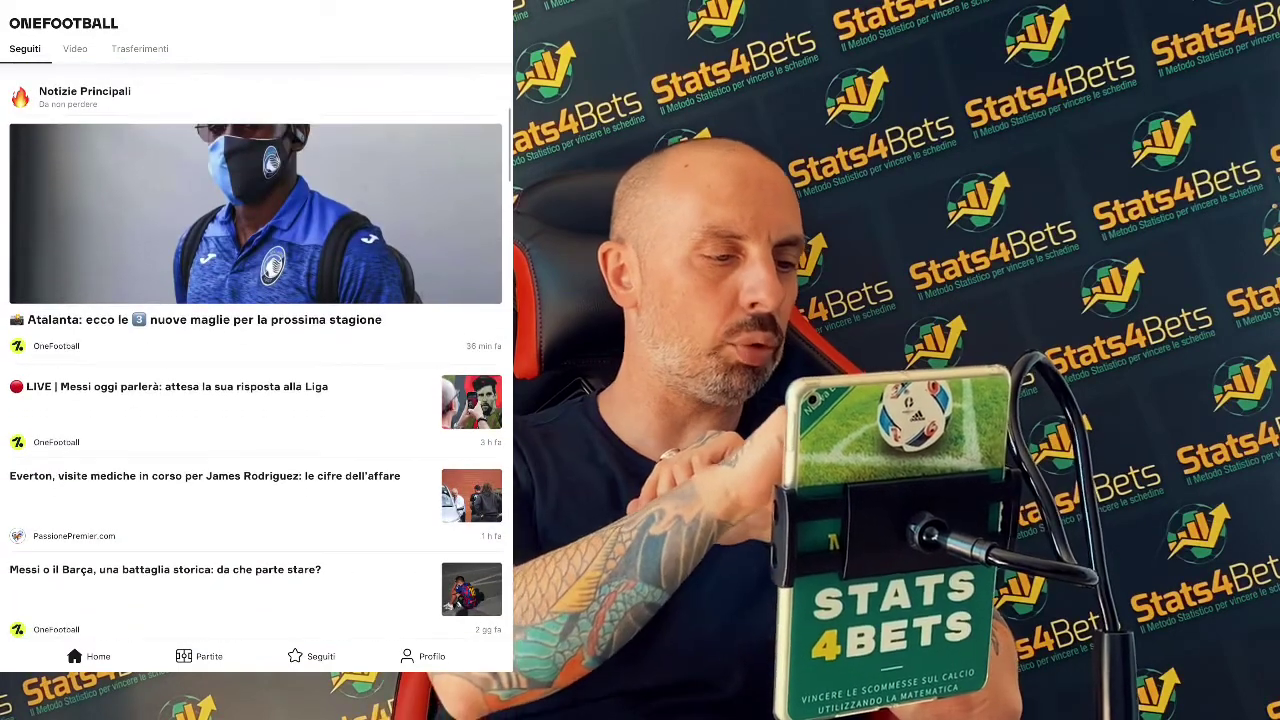
click(139, 48)
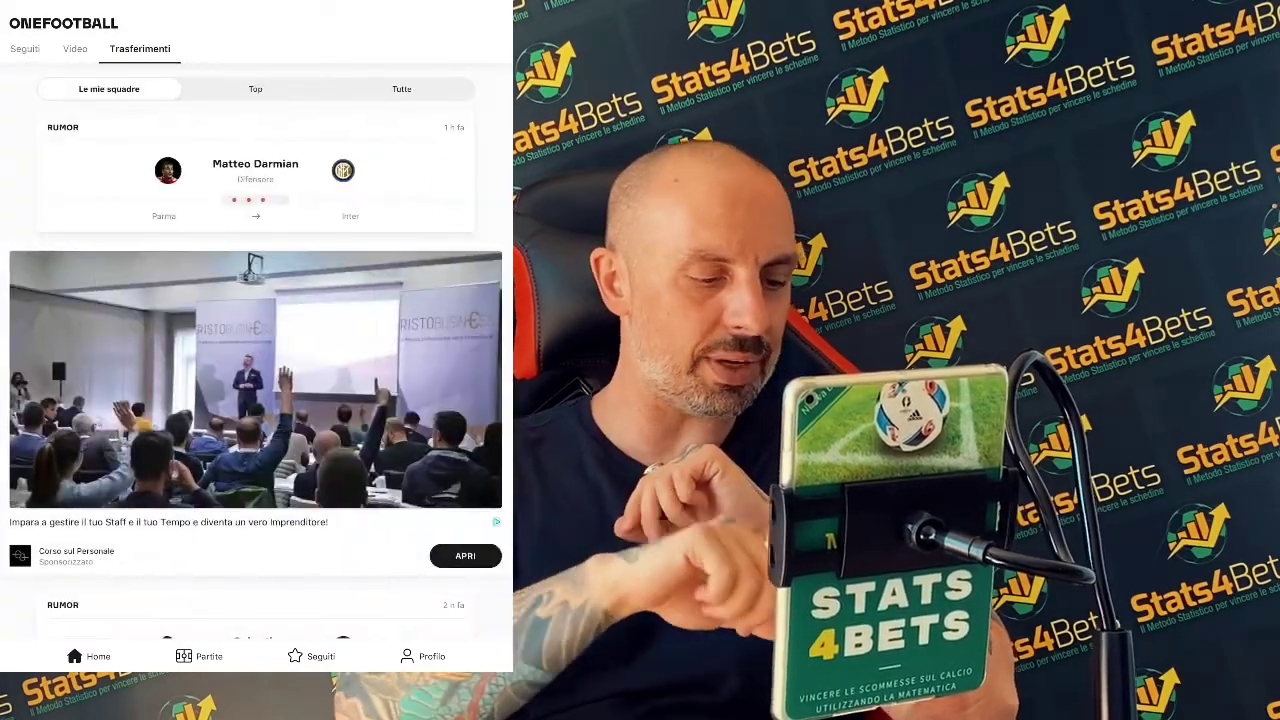
click(75, 48)
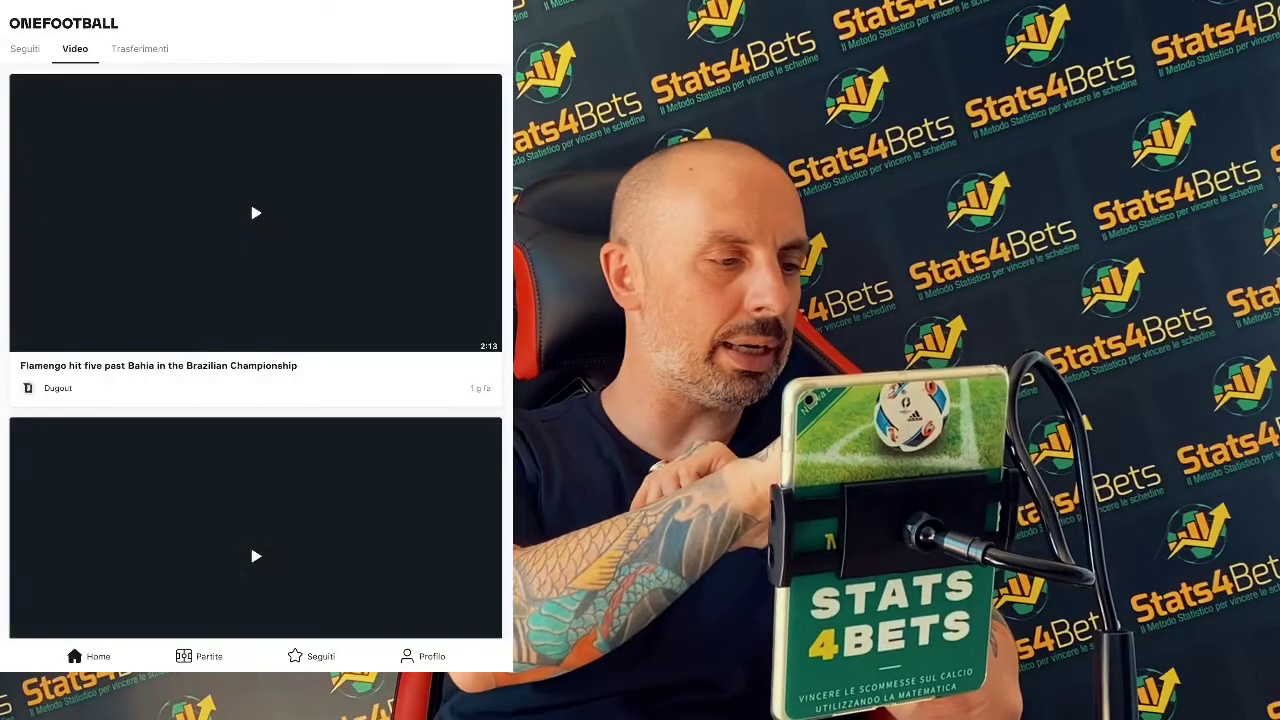
click(25, 48)
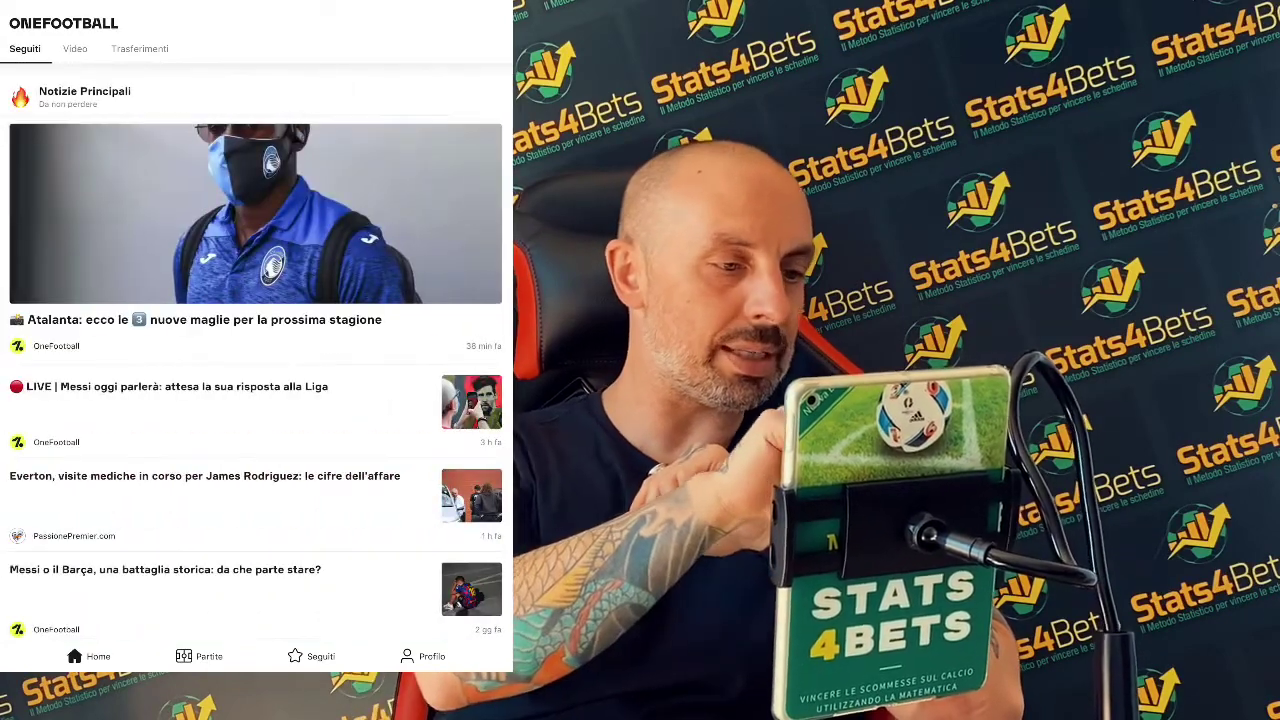
click(139, 48)
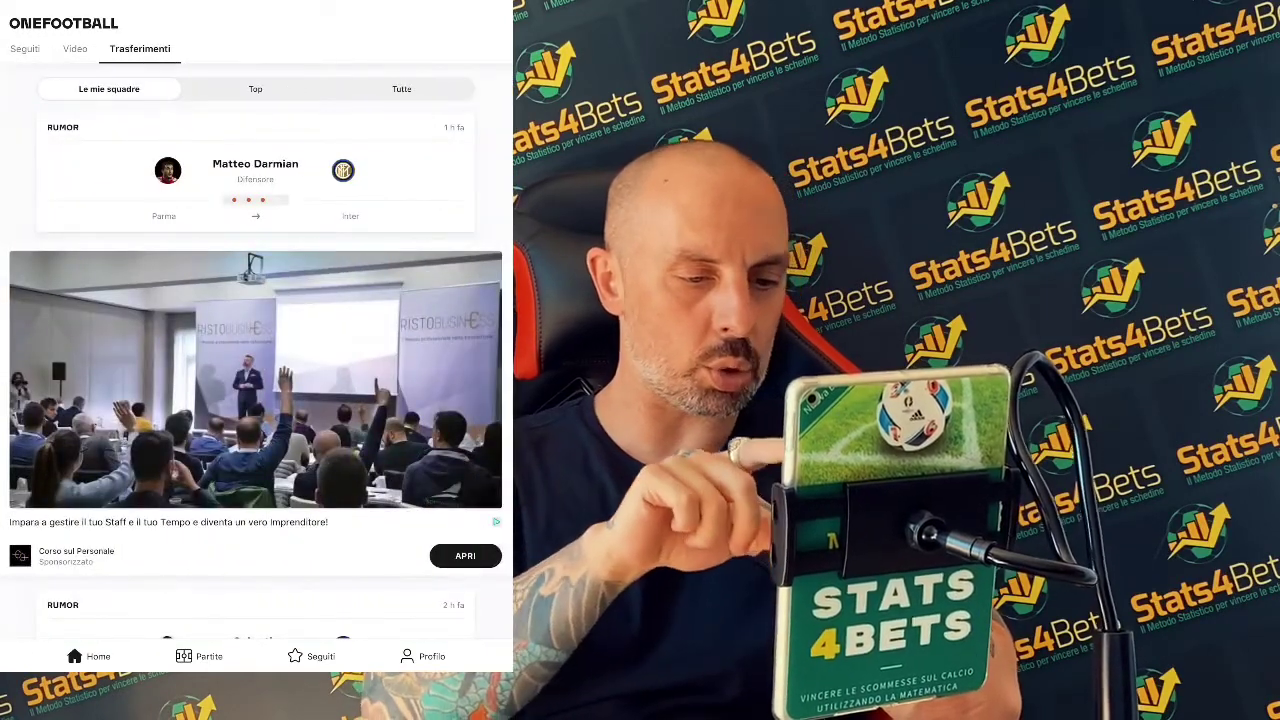
scroll(256, 350, down, 5)
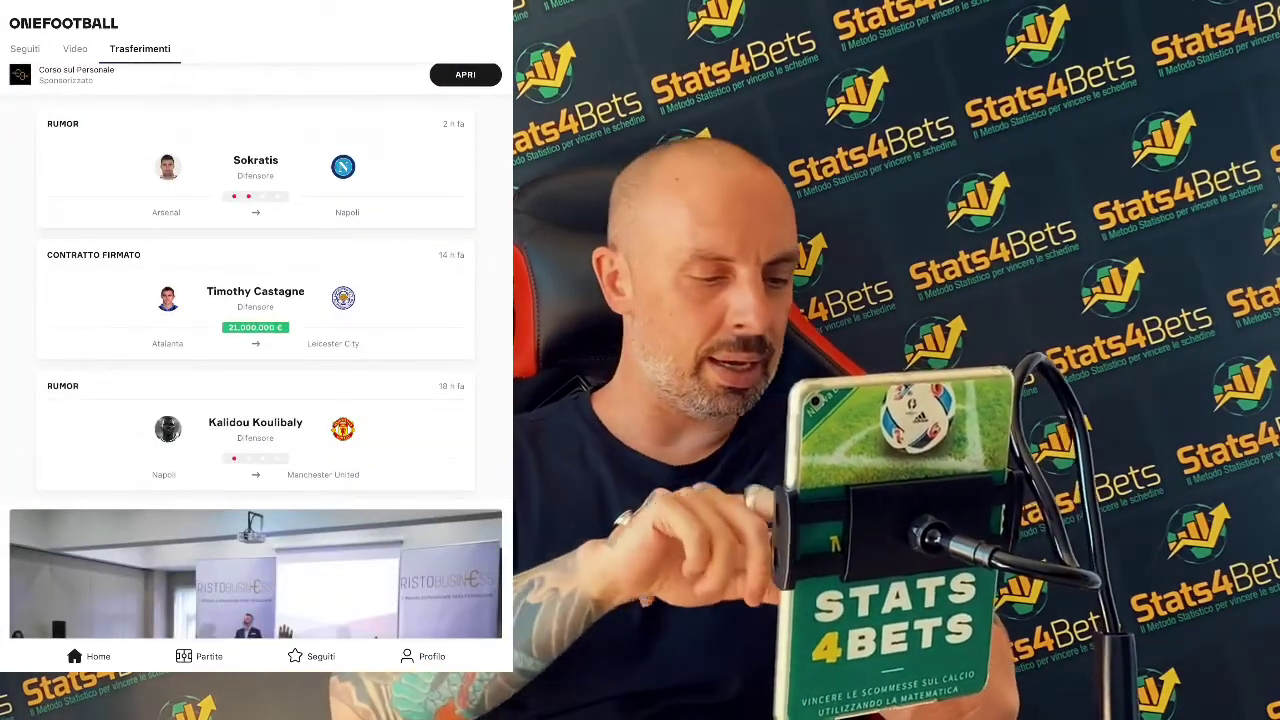
scroll(256, 350, down, 2)
scroll(256, 350, up, 1)
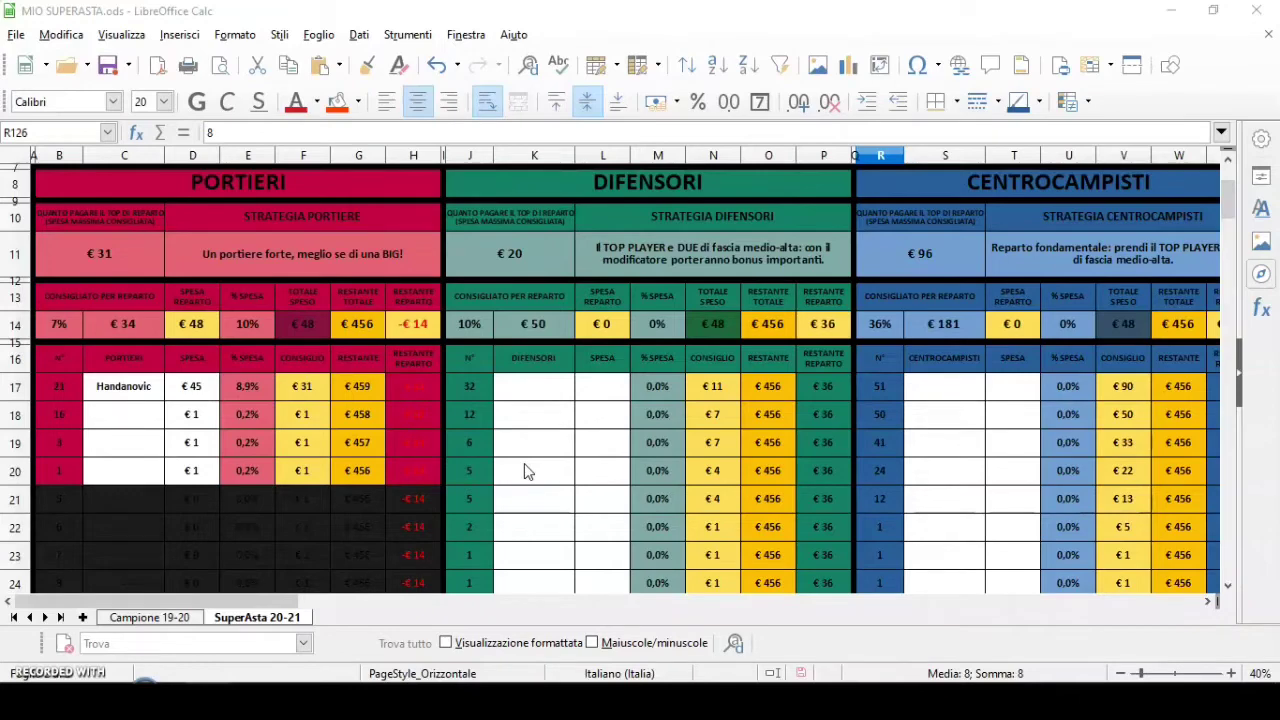
In the MIO SUPERASTA.ods spreadsheet in LibreOffice Calc, set the Modificatore Difesa option to 0
scroll(523, 470, up, 3)
scroll(523, 470, down, 2)
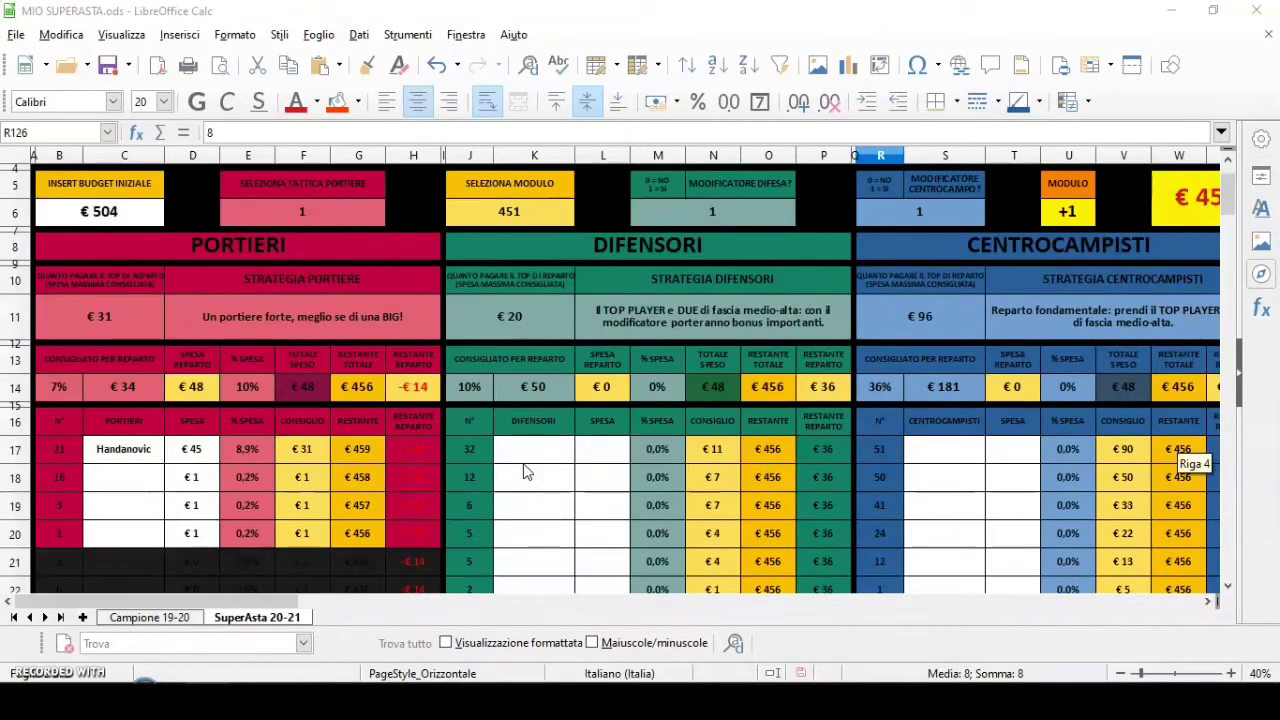
scroll(527, 472, up, 2)
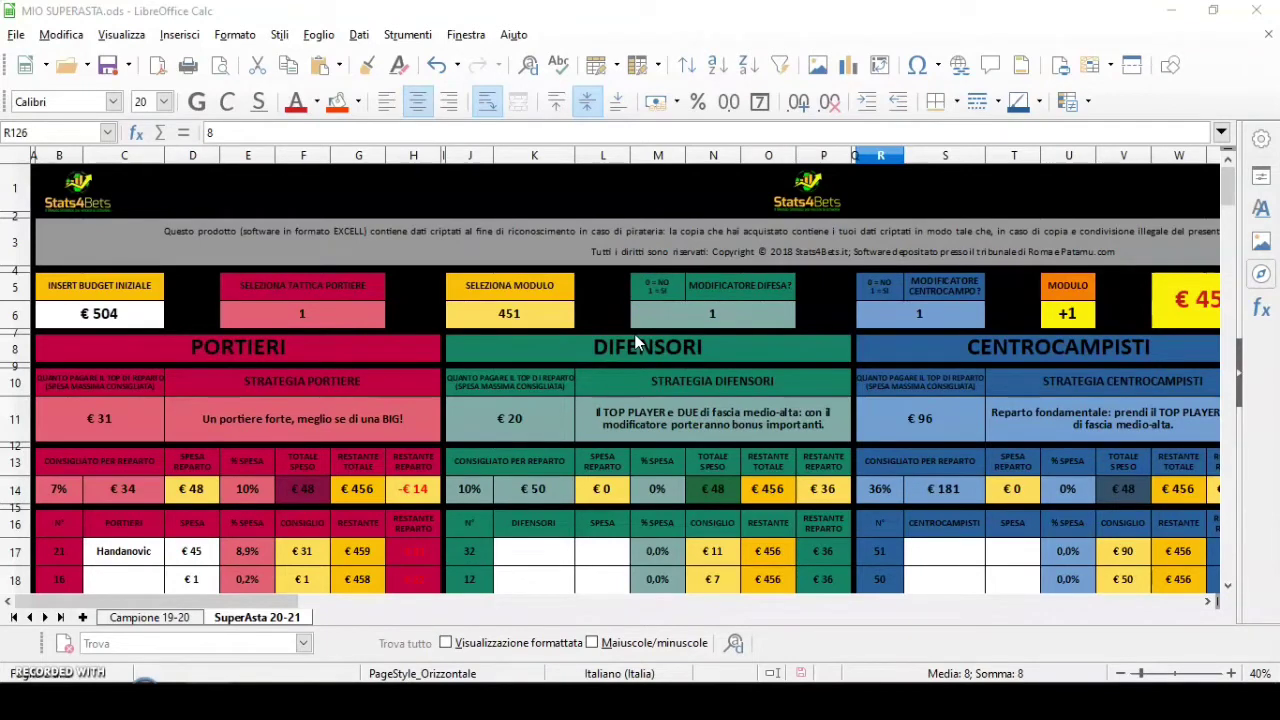
click(723, 324)
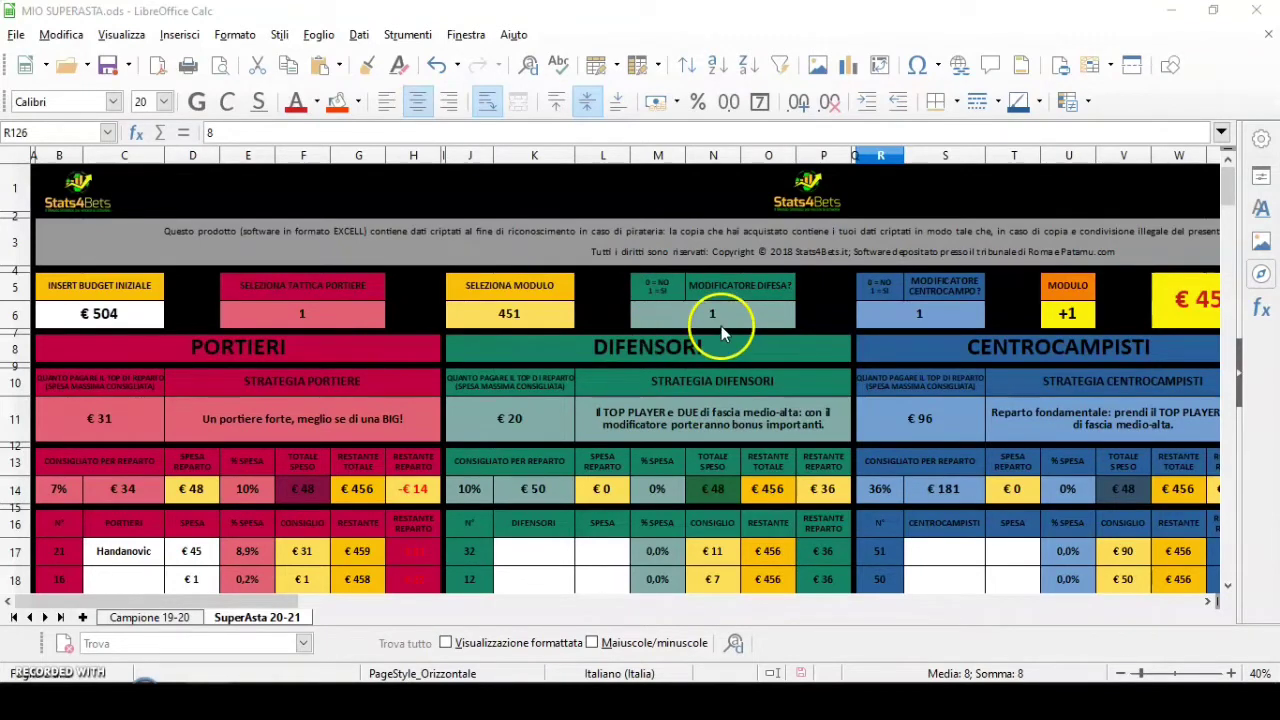
click(803, 318)
click(732, 336)
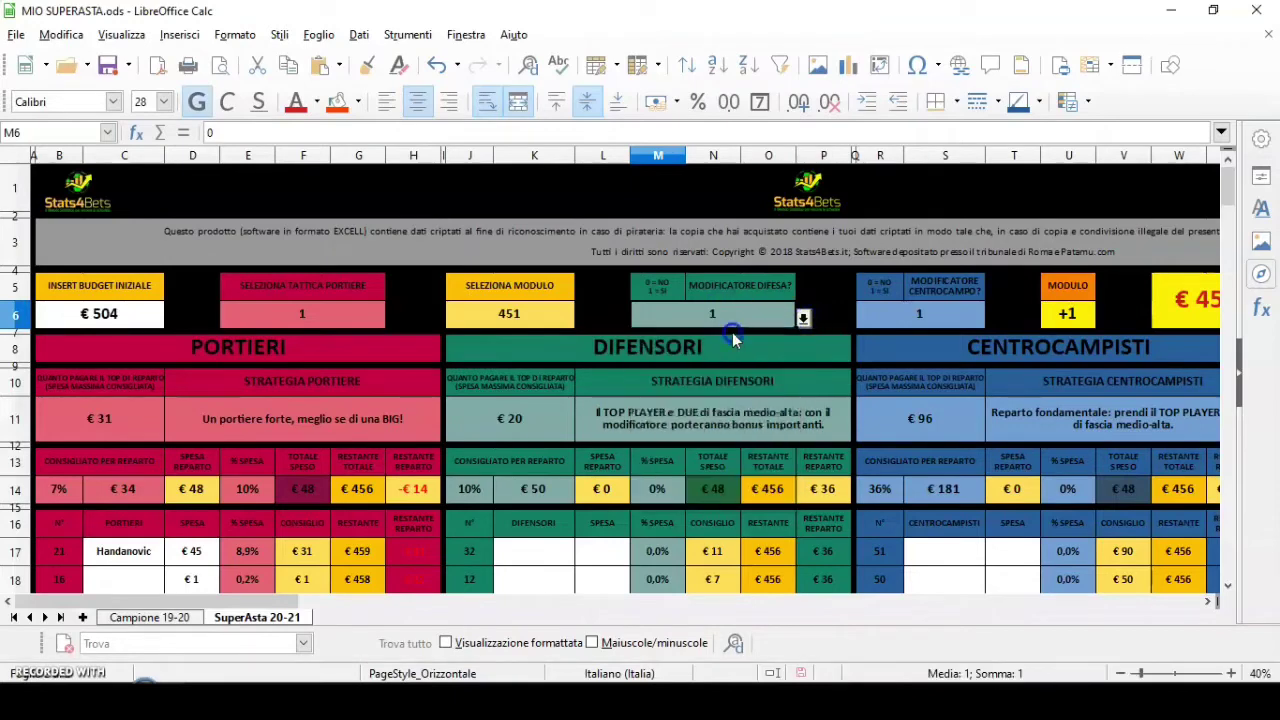
Set the Modificatore Difesa option to 1 above the Difensori section
click(804, 320)
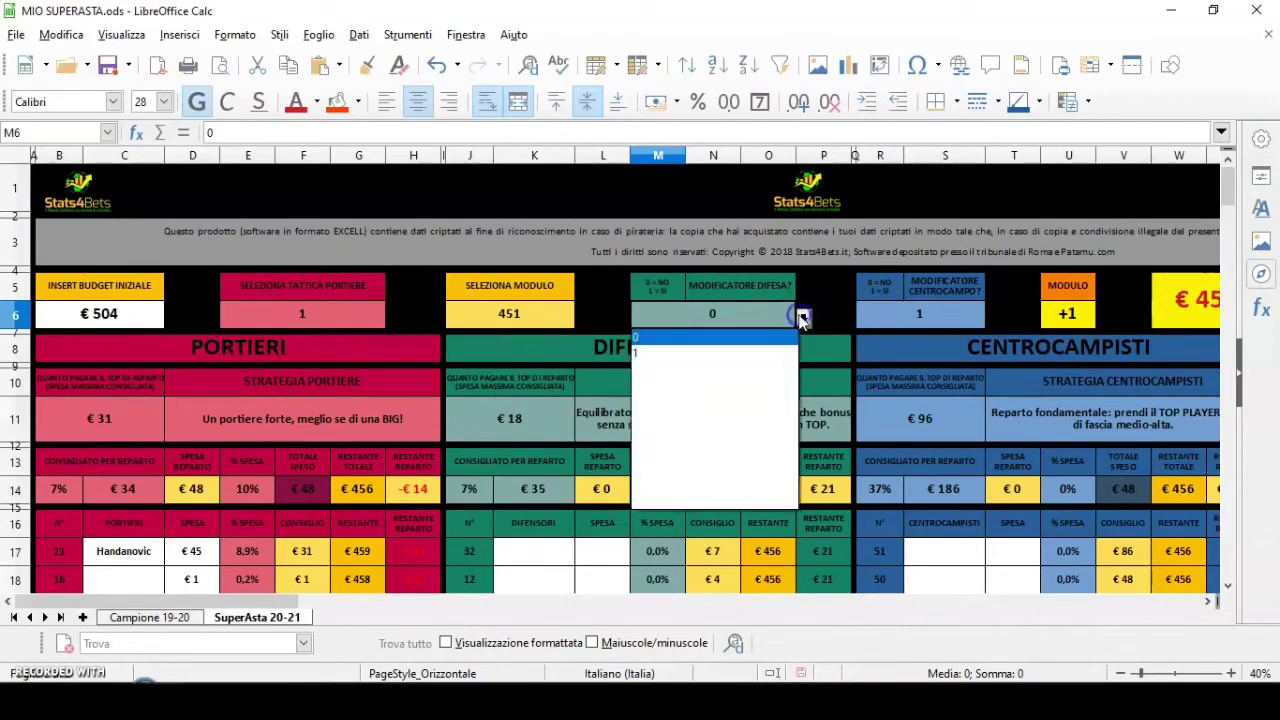
click(644, 348)
scroll(555, 365, down, 2)
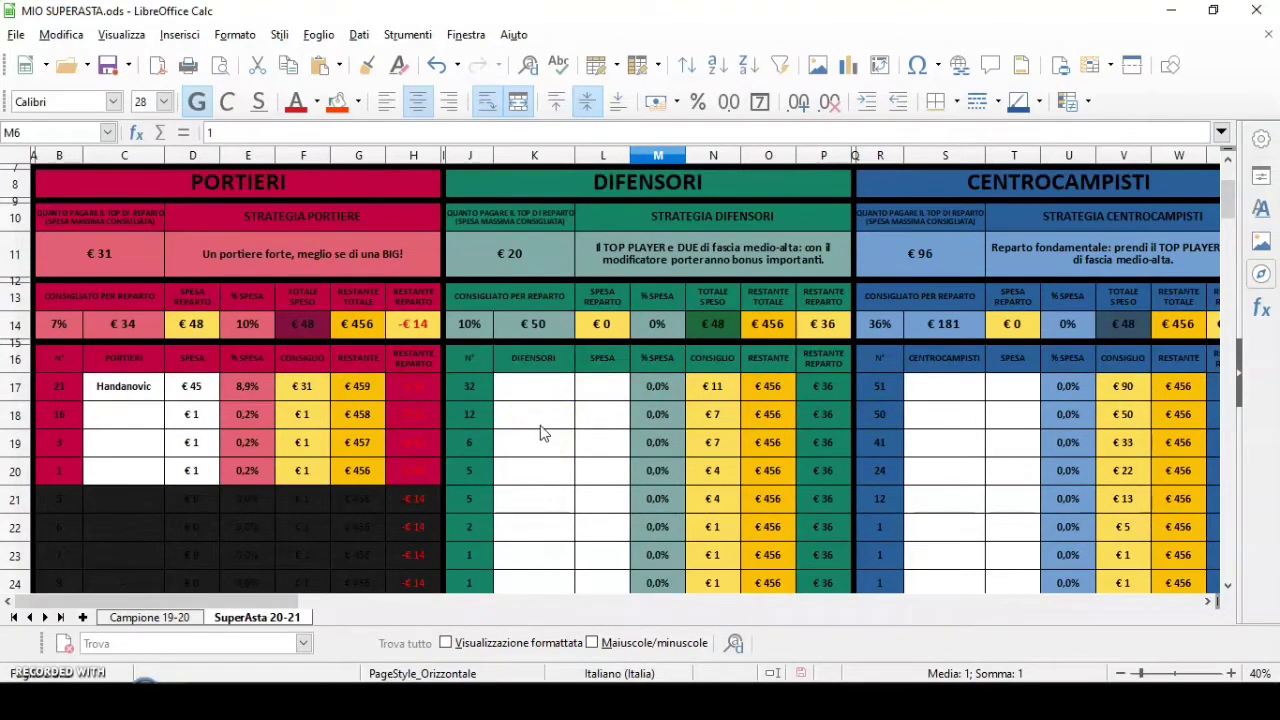
scroll(540, 433, up, 1)
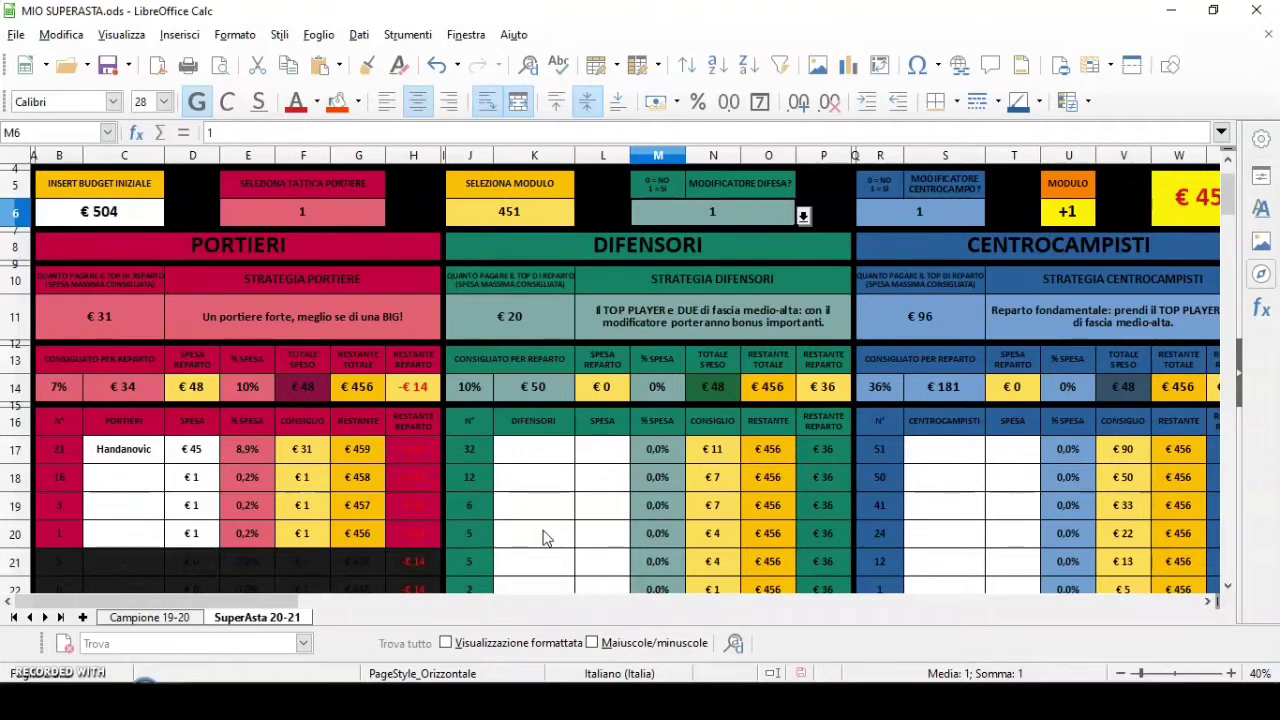
Enter Hernandez as the first defender in cell K17 of the Difensori list
click(527, 461)
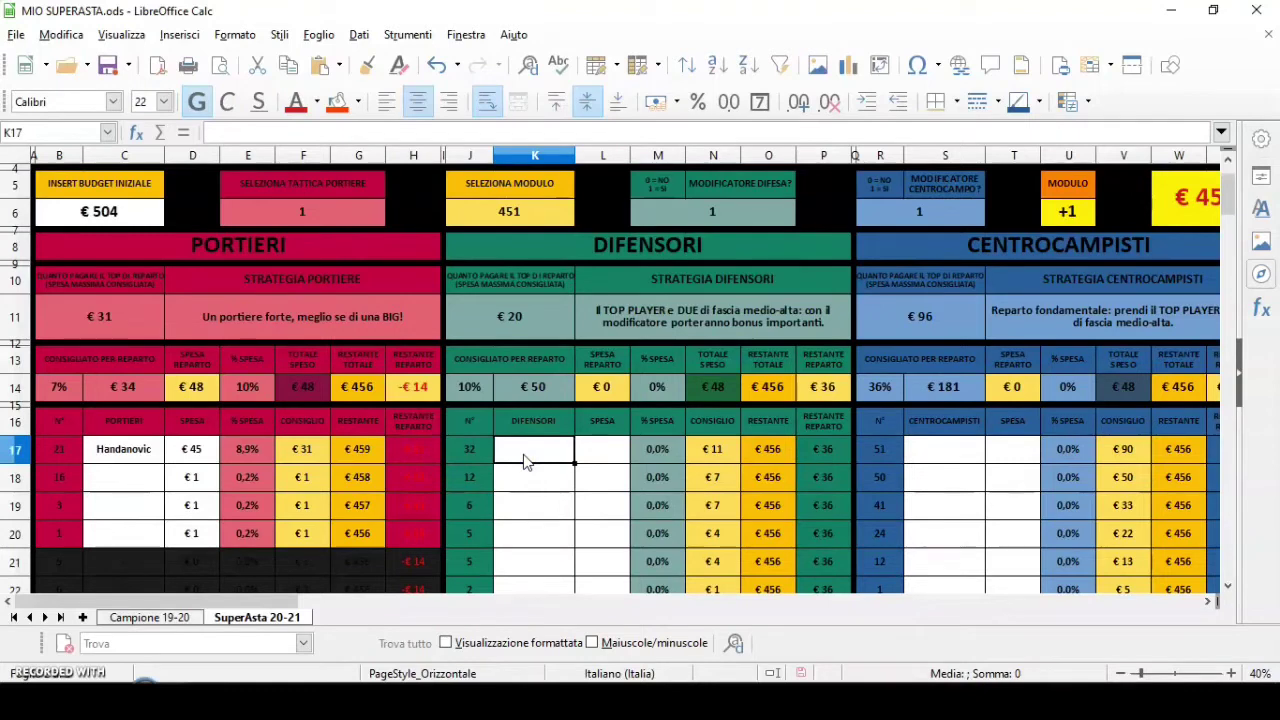
text(h)
key(BackSpace)
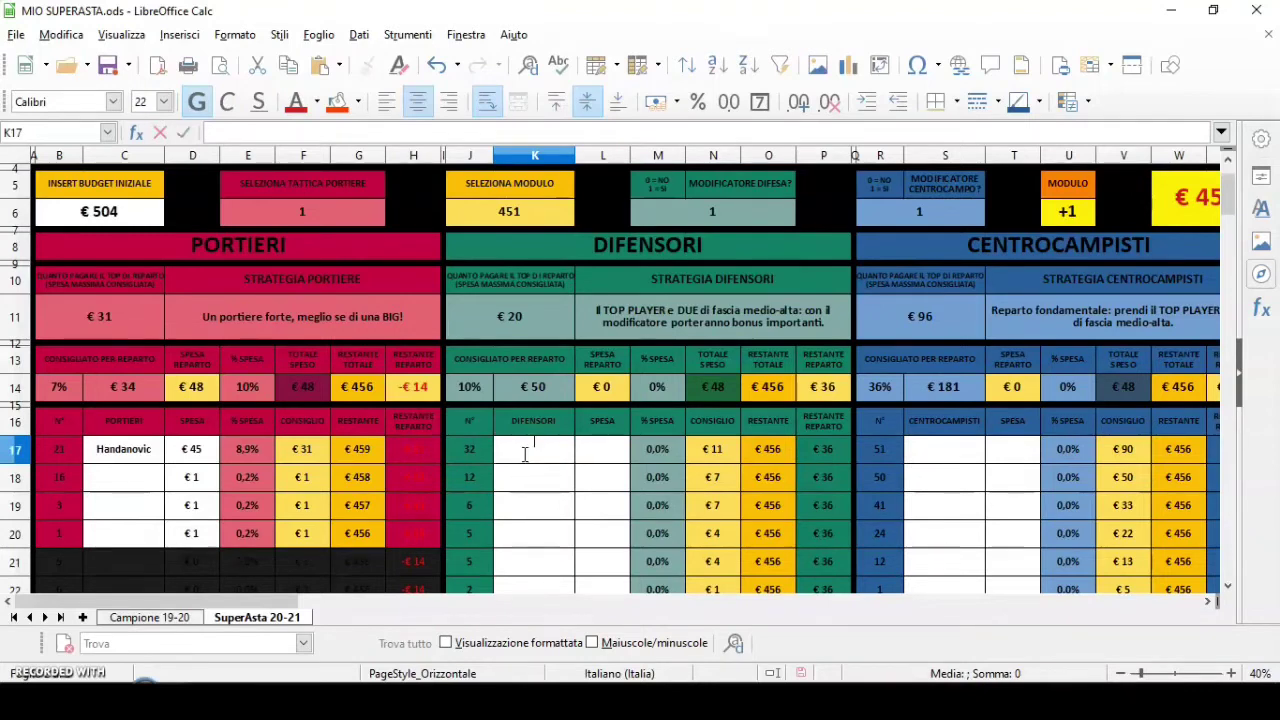
text(Hern)
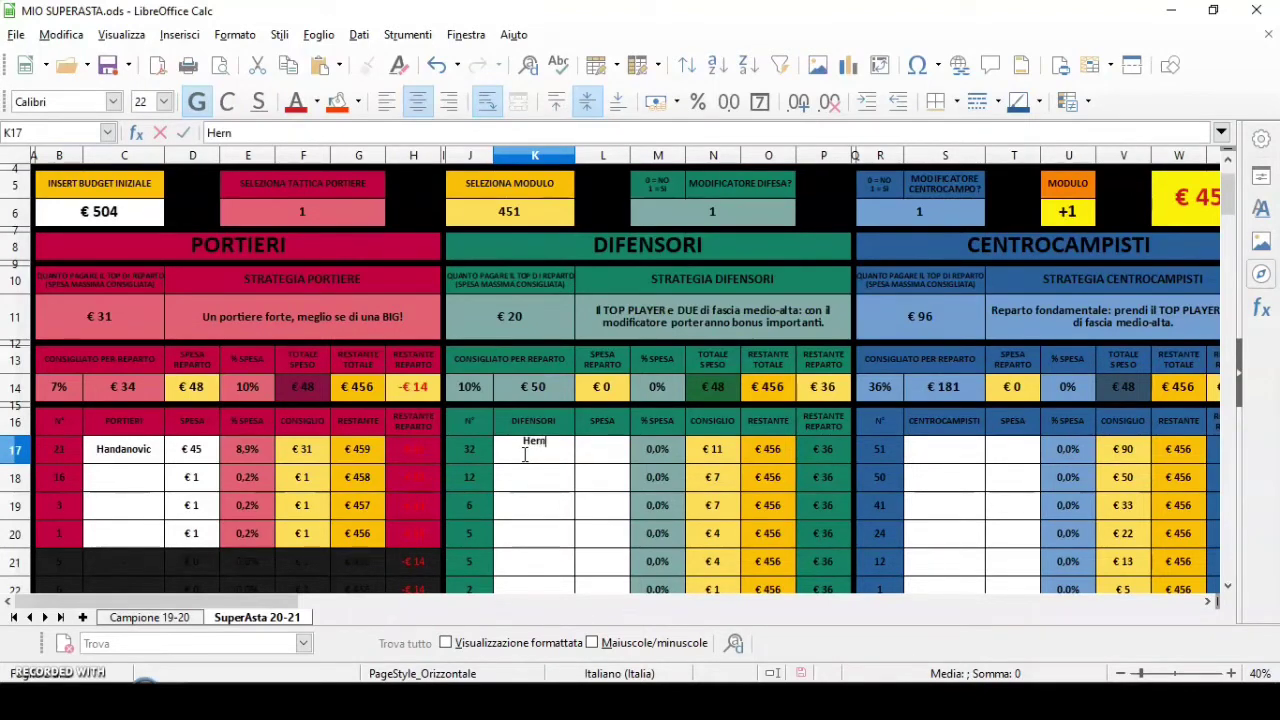
text(andez)
click(532, 483)
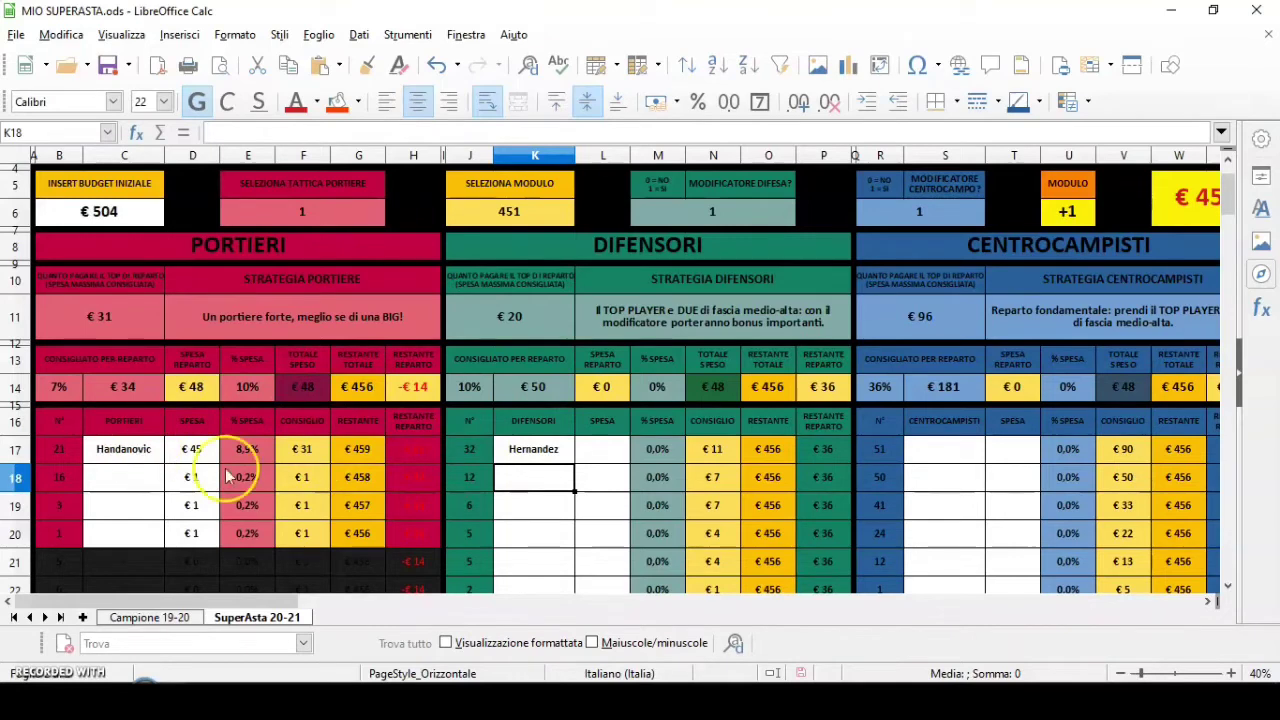
Enter 25 as the Spesa for Hernandez in cell L17 of the defenders' table
click(588, 458)
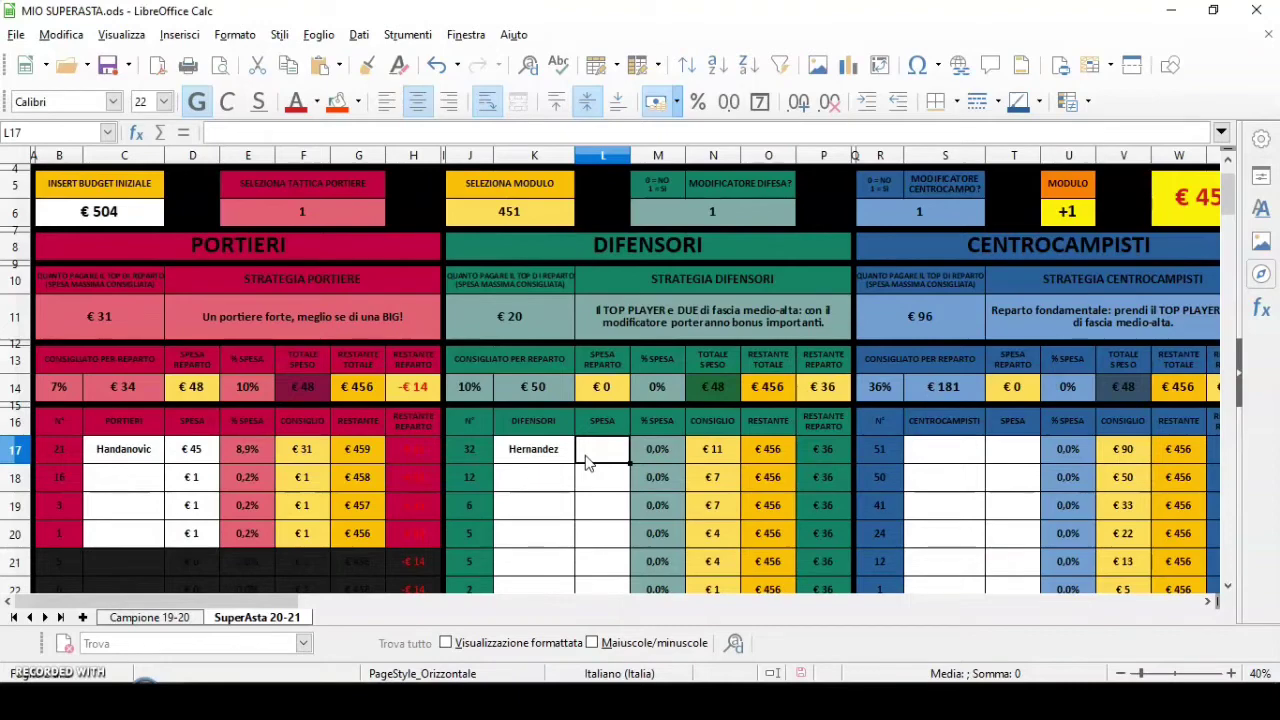
text(25)
click(570, 510)
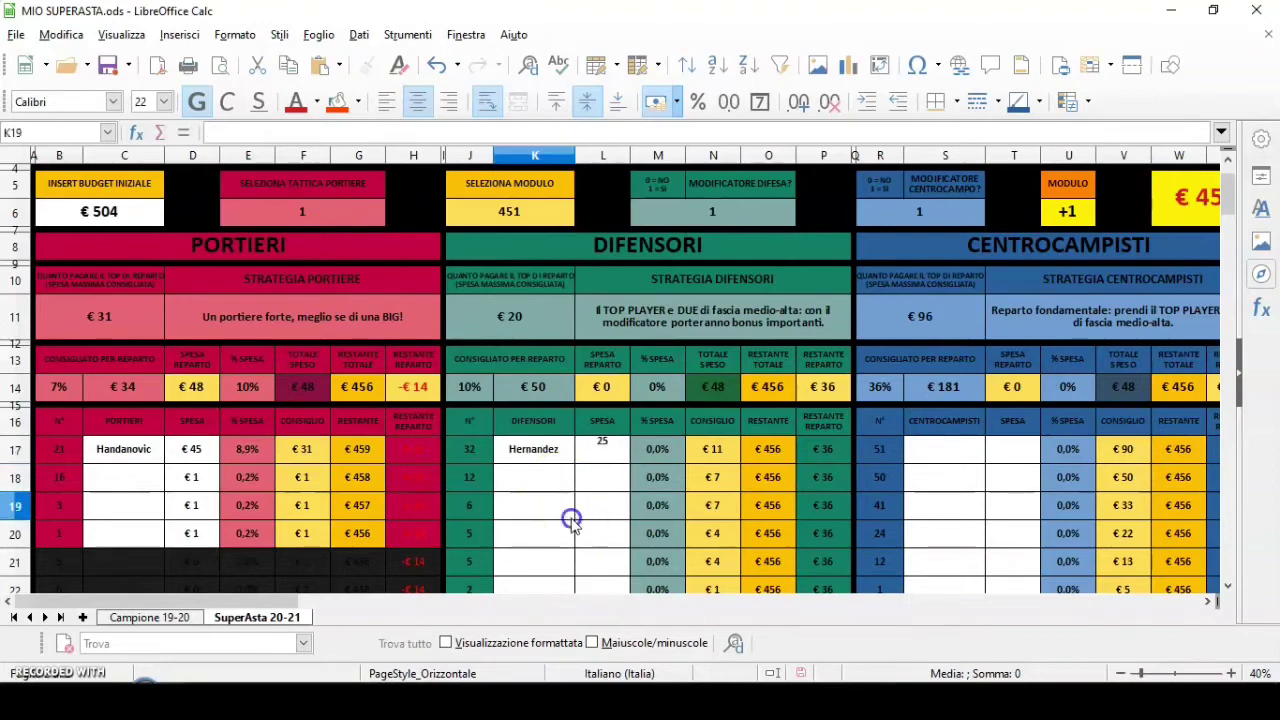
scroll(575, 510, down, 1)
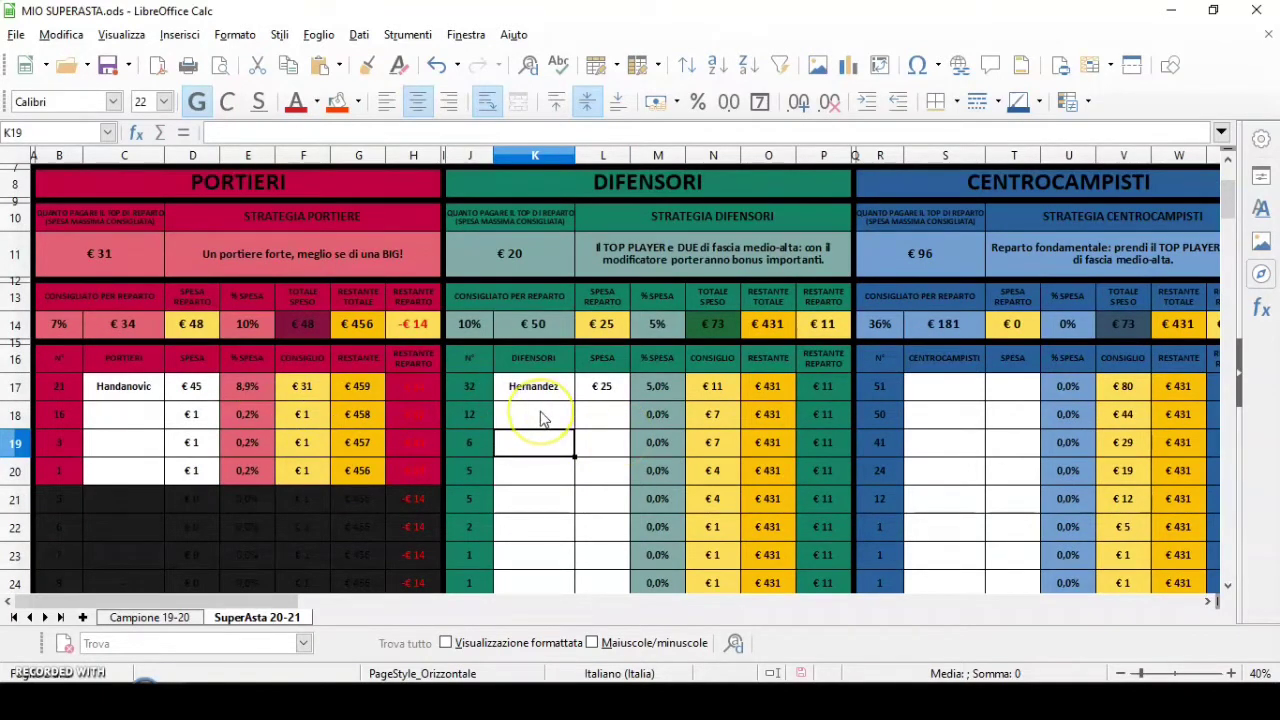
Change the Spesa for Hernandez to 15 in cell L17
click(593, 395)
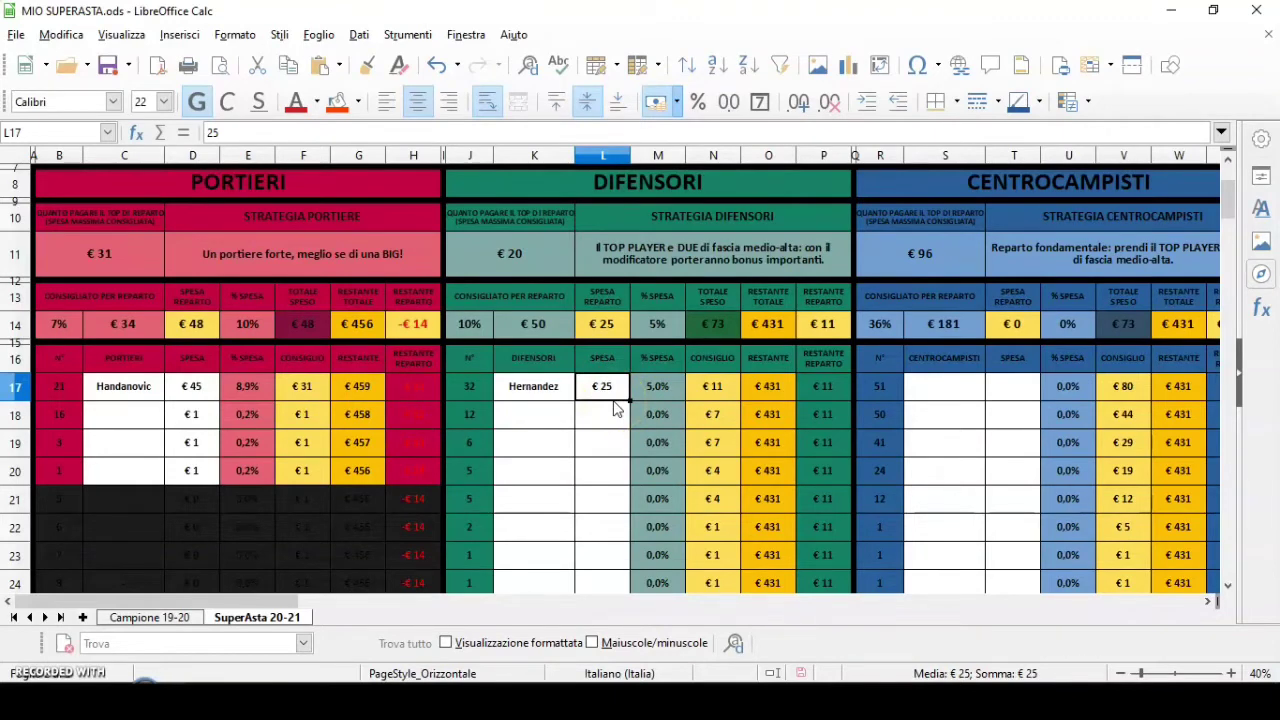
text(15)
click(597, 415)
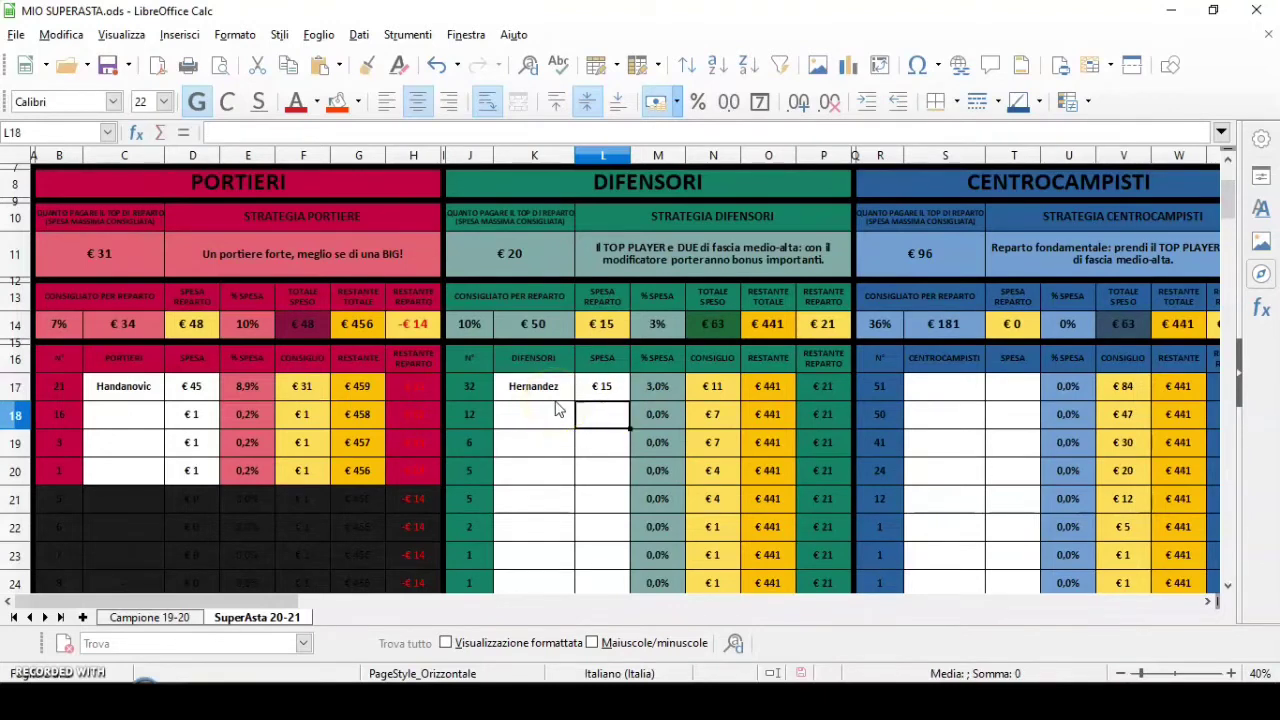
Enter Acerbi as the second defender in cell K18, directly below Hernandez
click(531, 422)
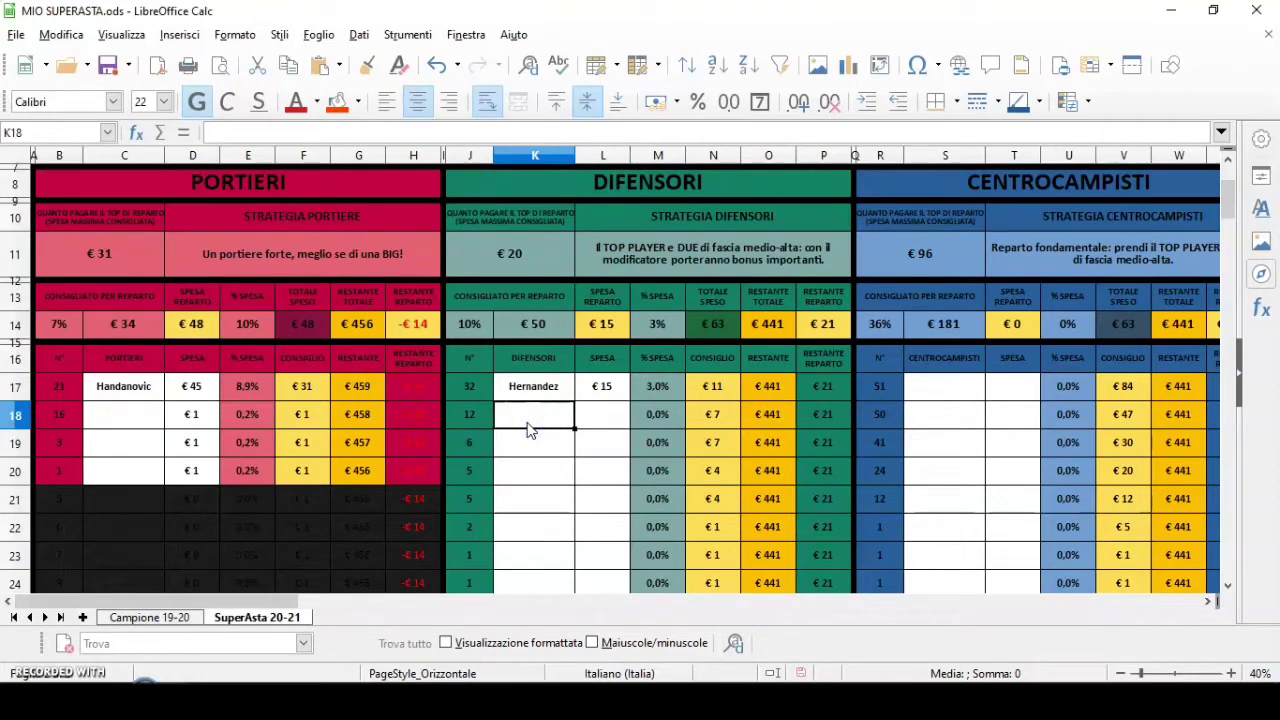
text(Acer)
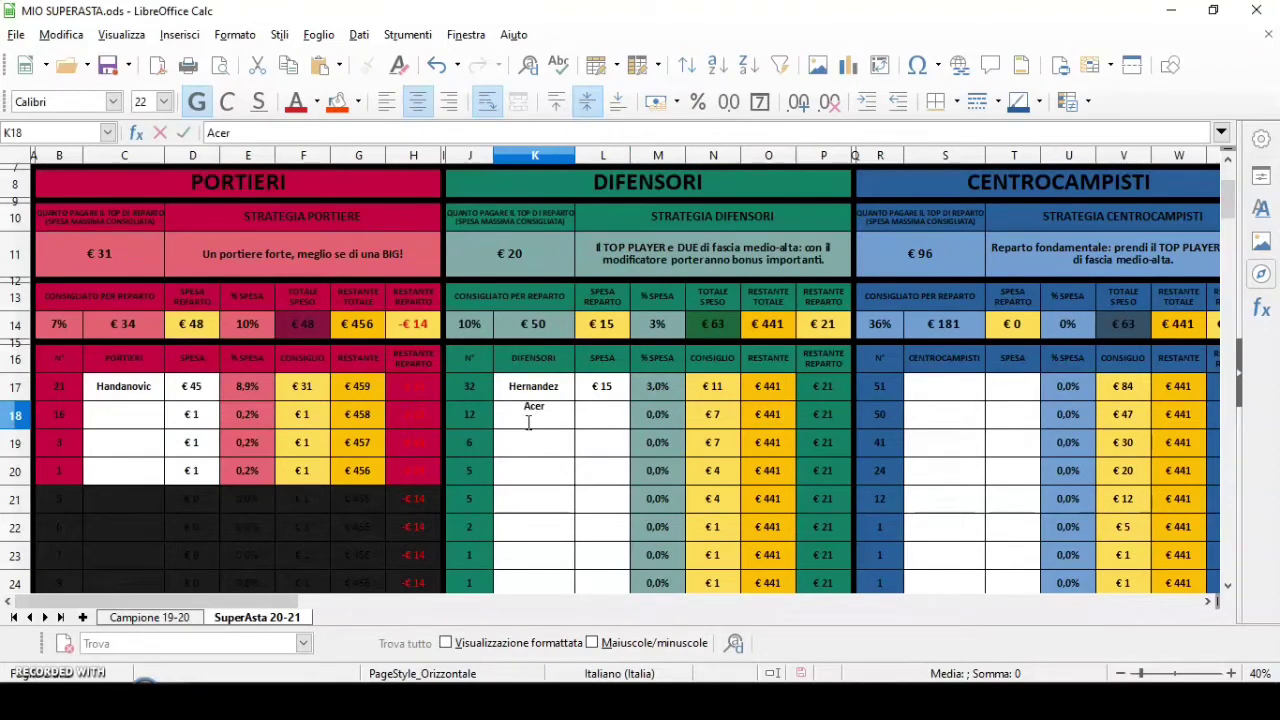
text(bi)
click(522, 470)
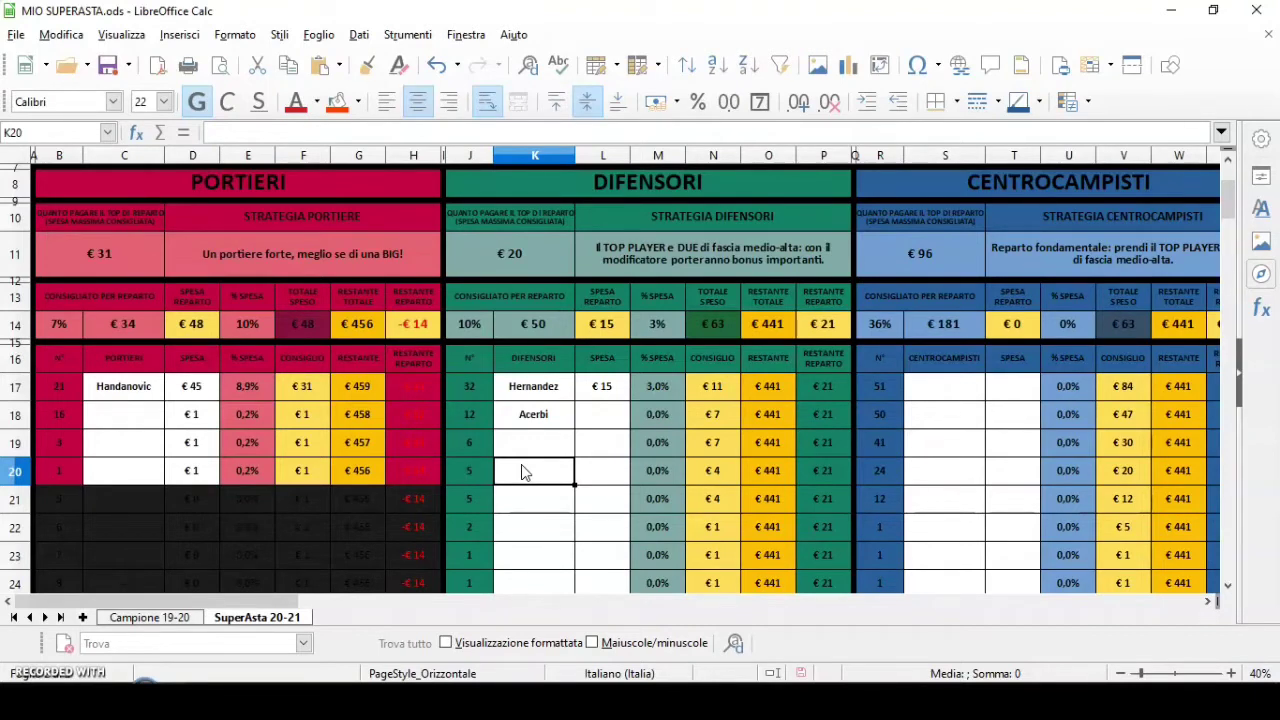
Add Manolas in cell K19 and De Vrij in cell K20 as the third and fourth defenders
click(523, 456)
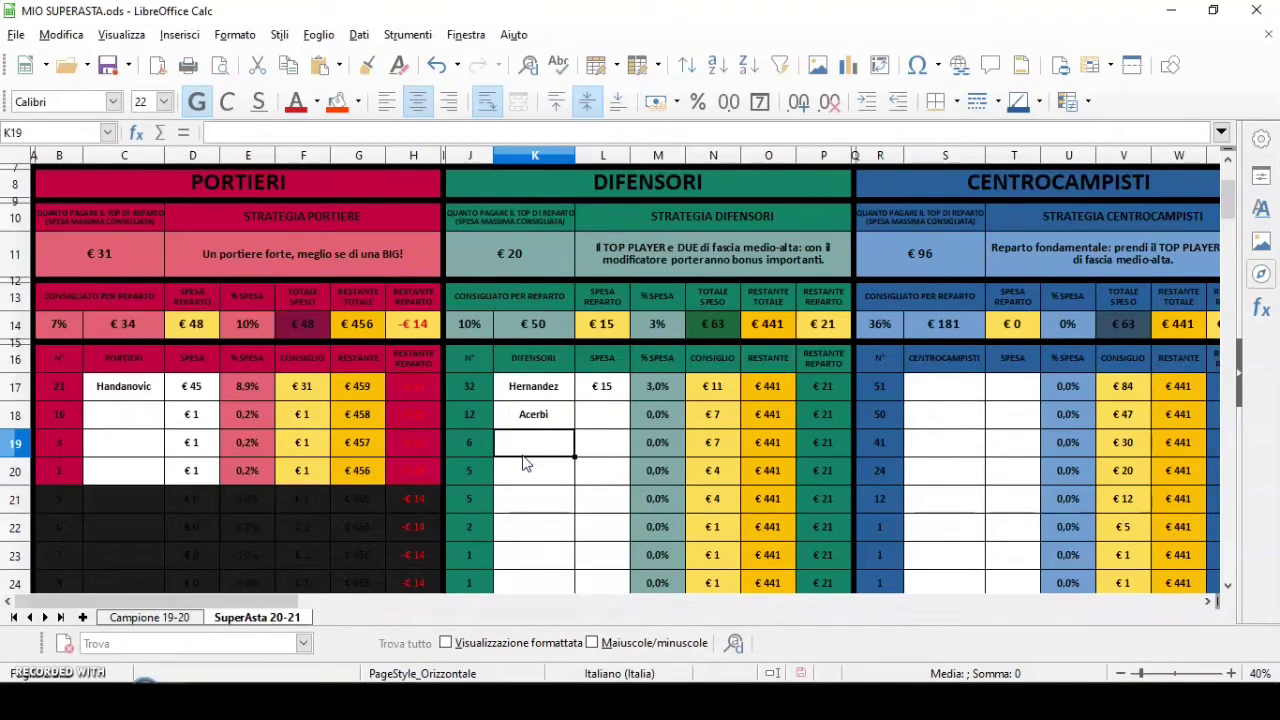
text(Mano)
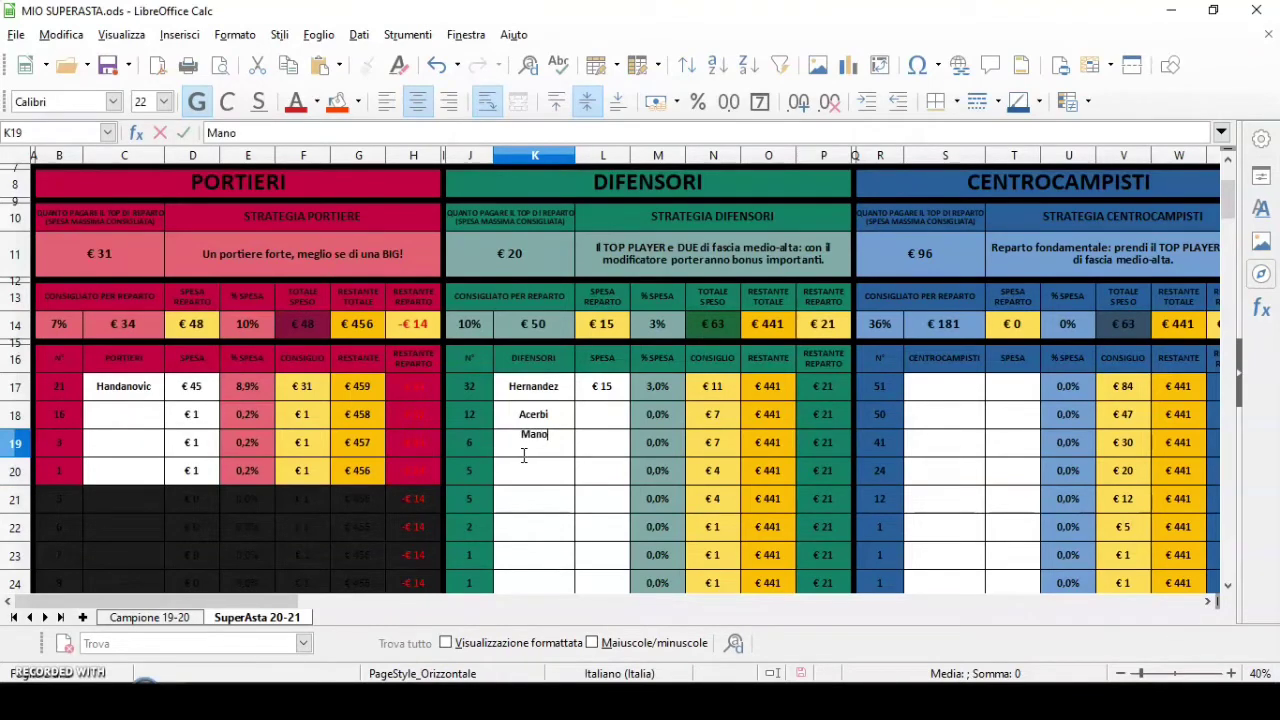
text(las)
key(Return)
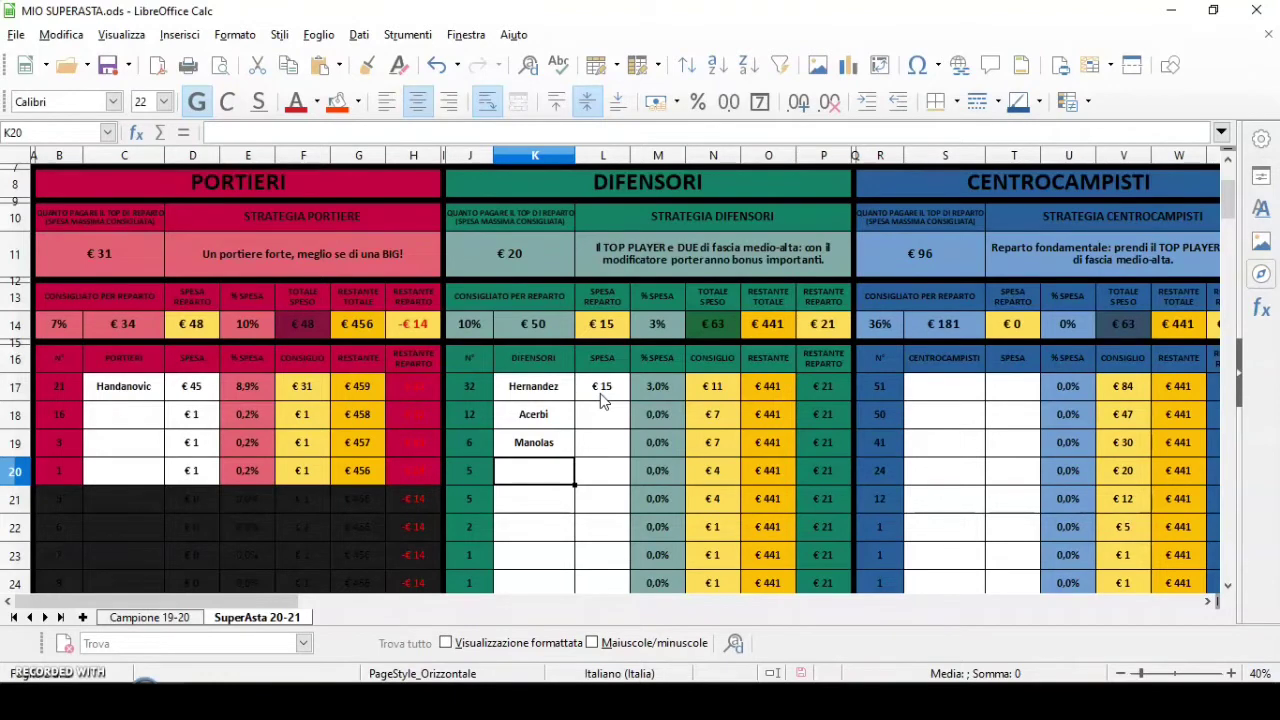
text(De)
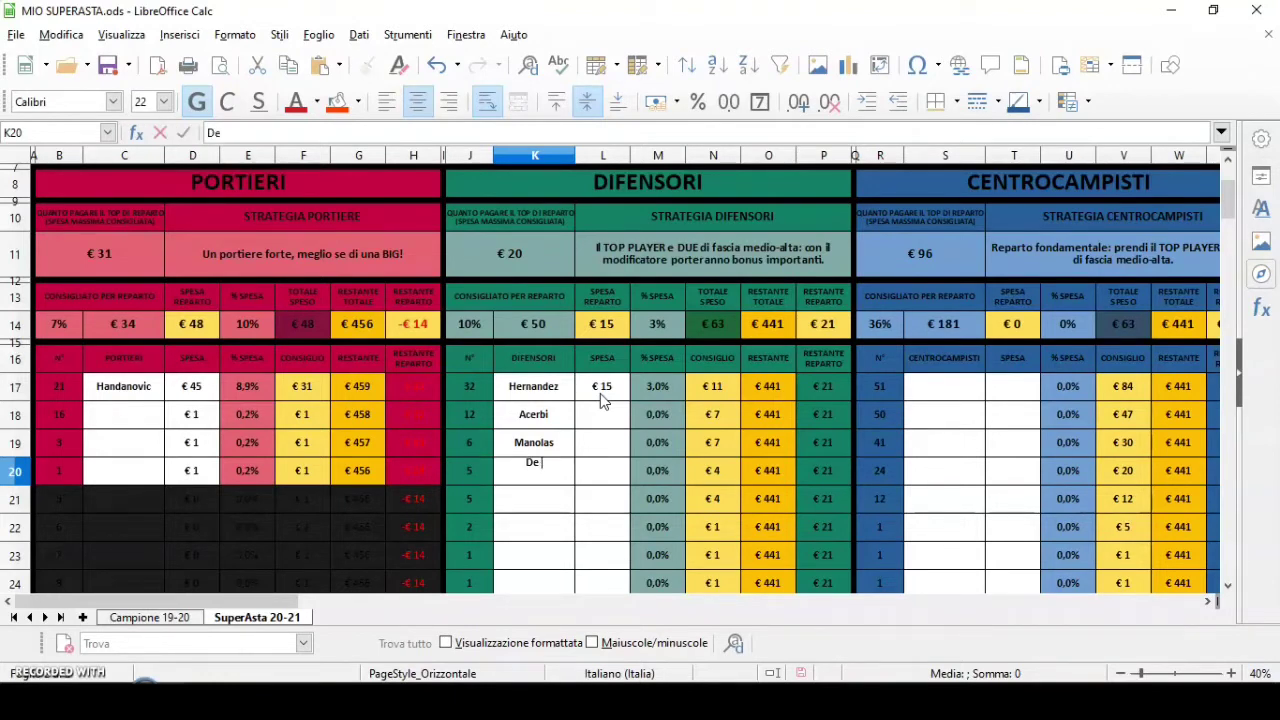
text( Vrij)
key(Return)
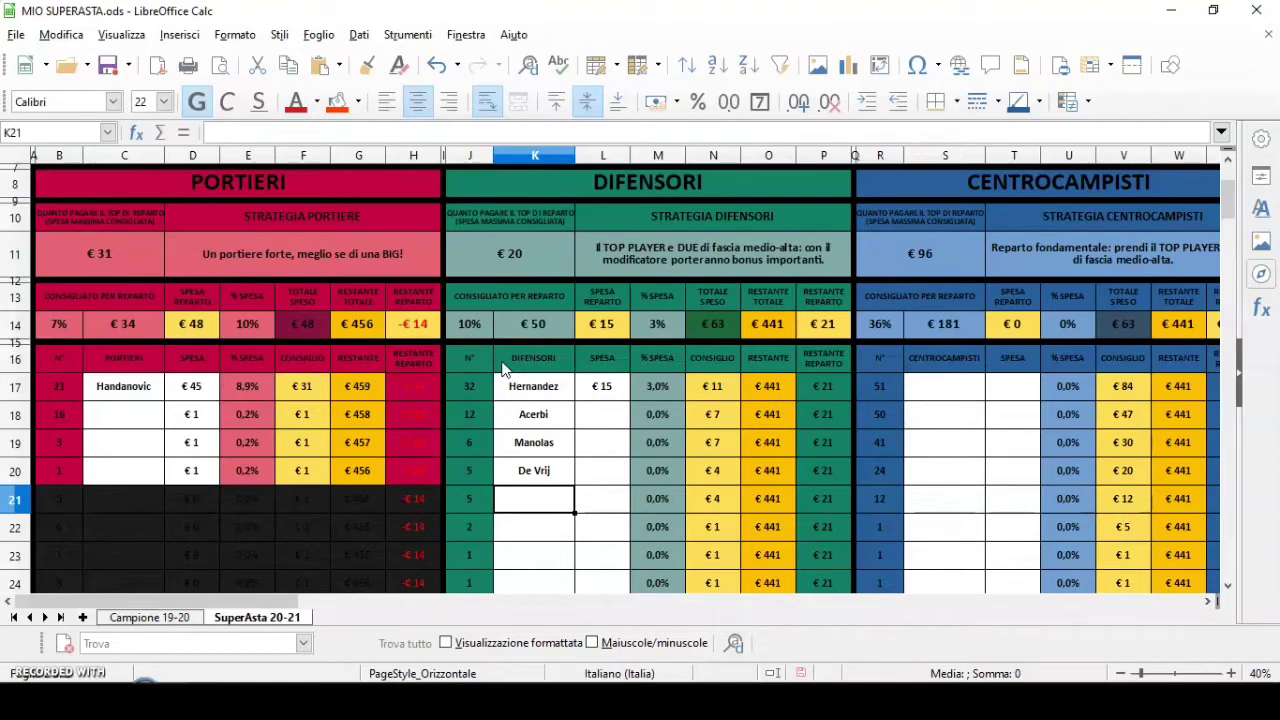
scroll(503, 368, up, 1)
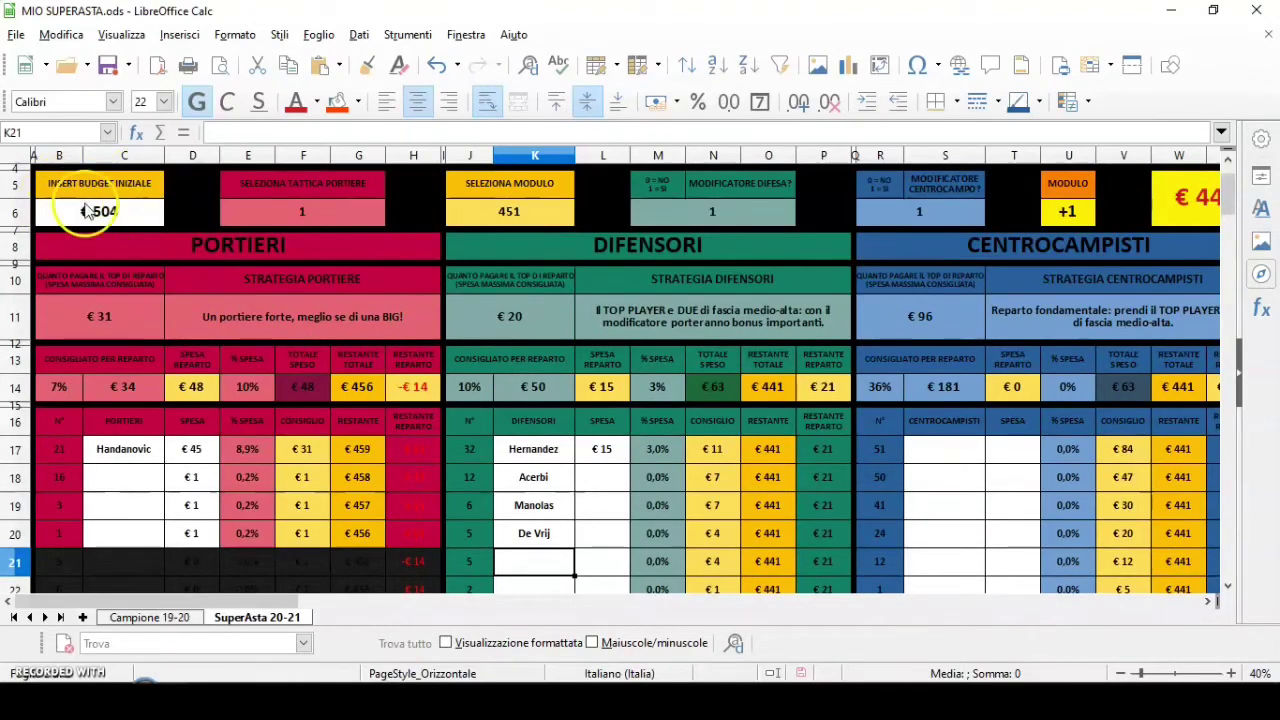
scroll(510, 410, down, 1)
scroll(540, 425, down, 1)
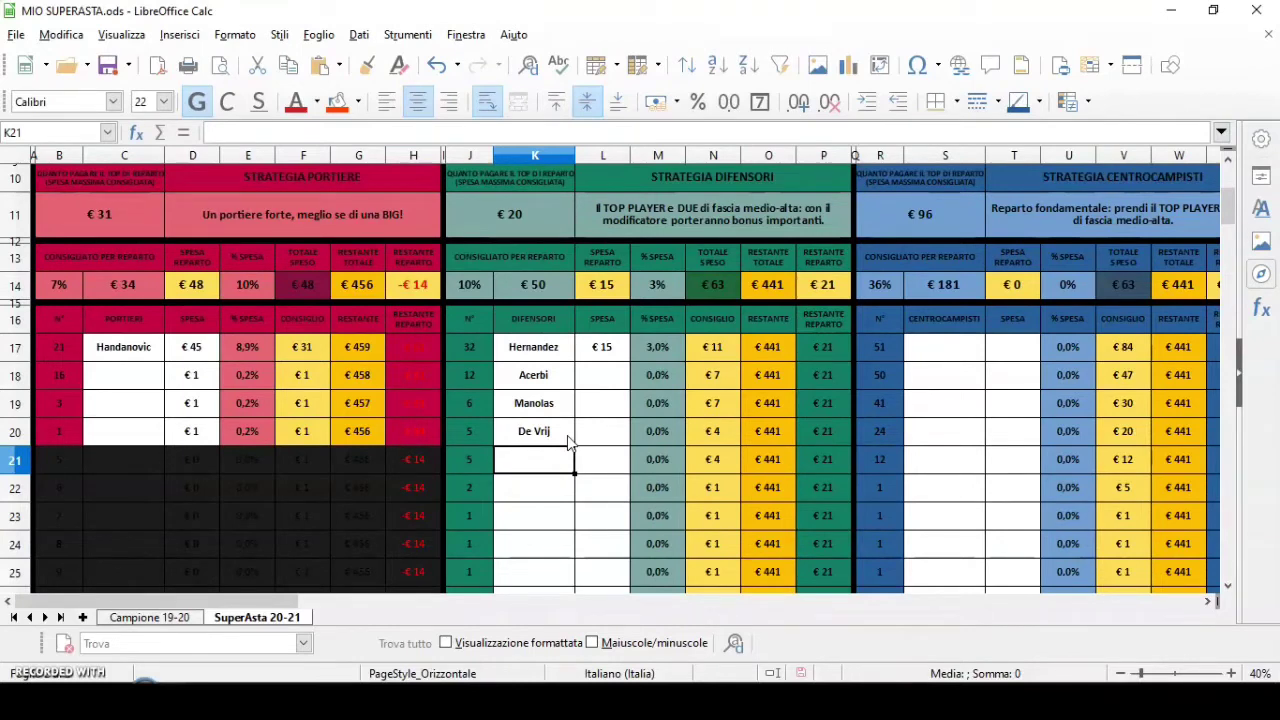
scroll(567, 442, down, 1)
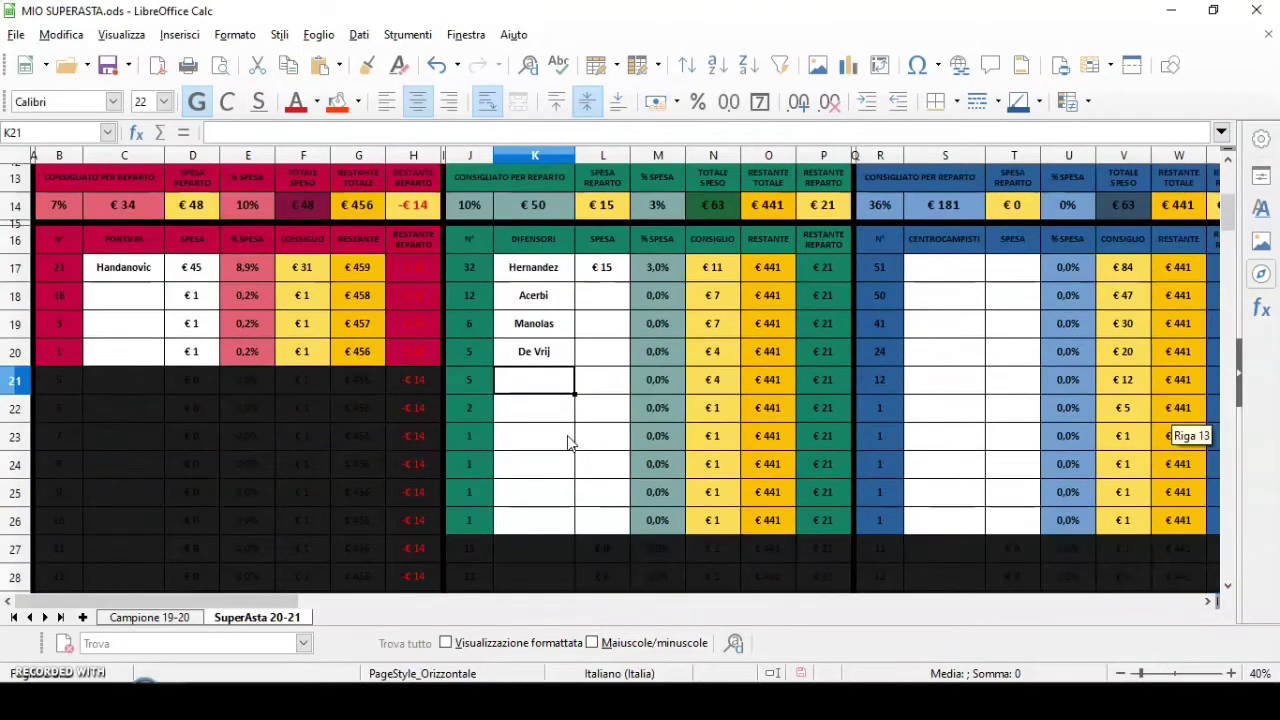
click(545, 328)
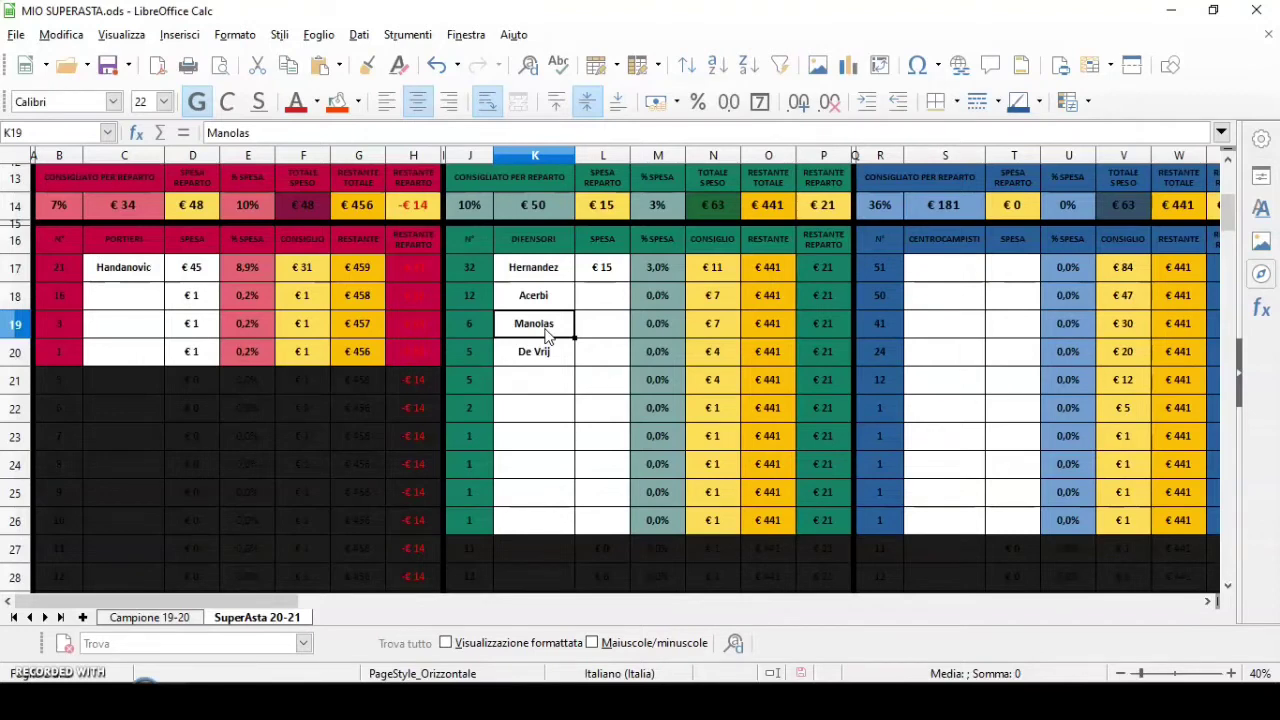
Add Alex Sandro in cell K21 and Ansaldi in cell K22 as the fifth and sixth defenders
click(564, 381)
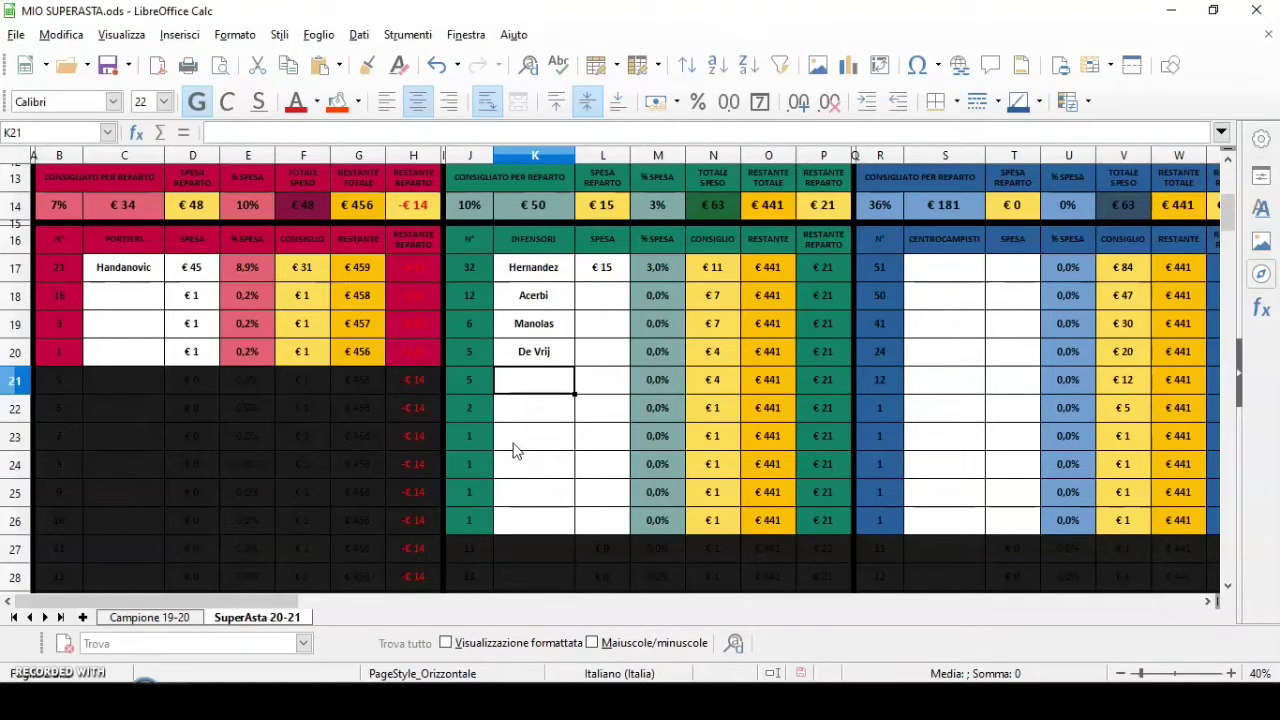
text(Alex San)
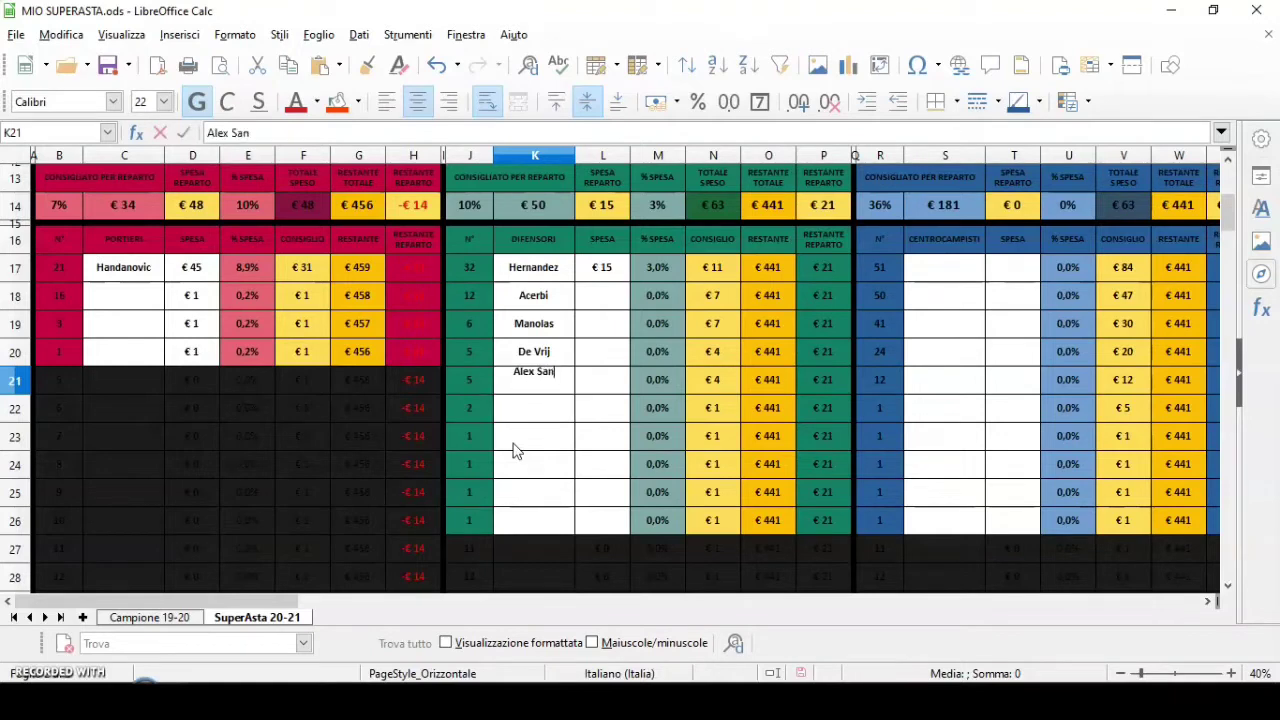
text(dro)
key(Return)
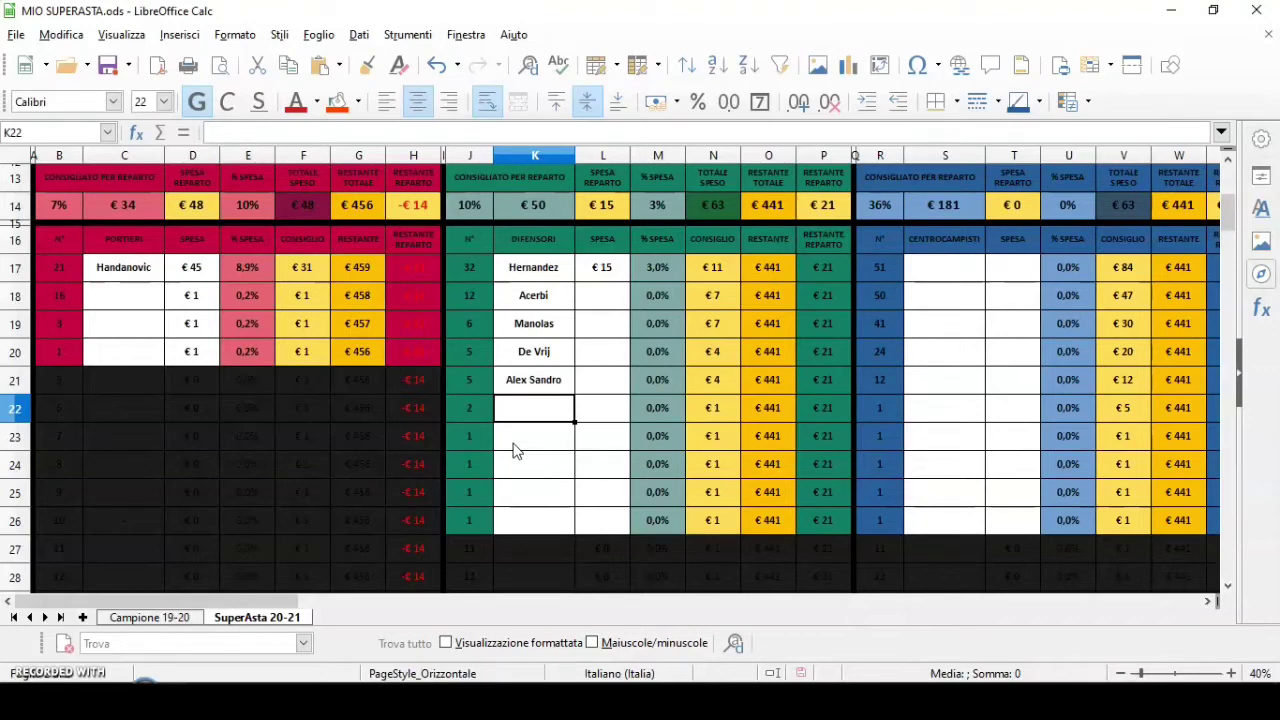
text(Ansald)
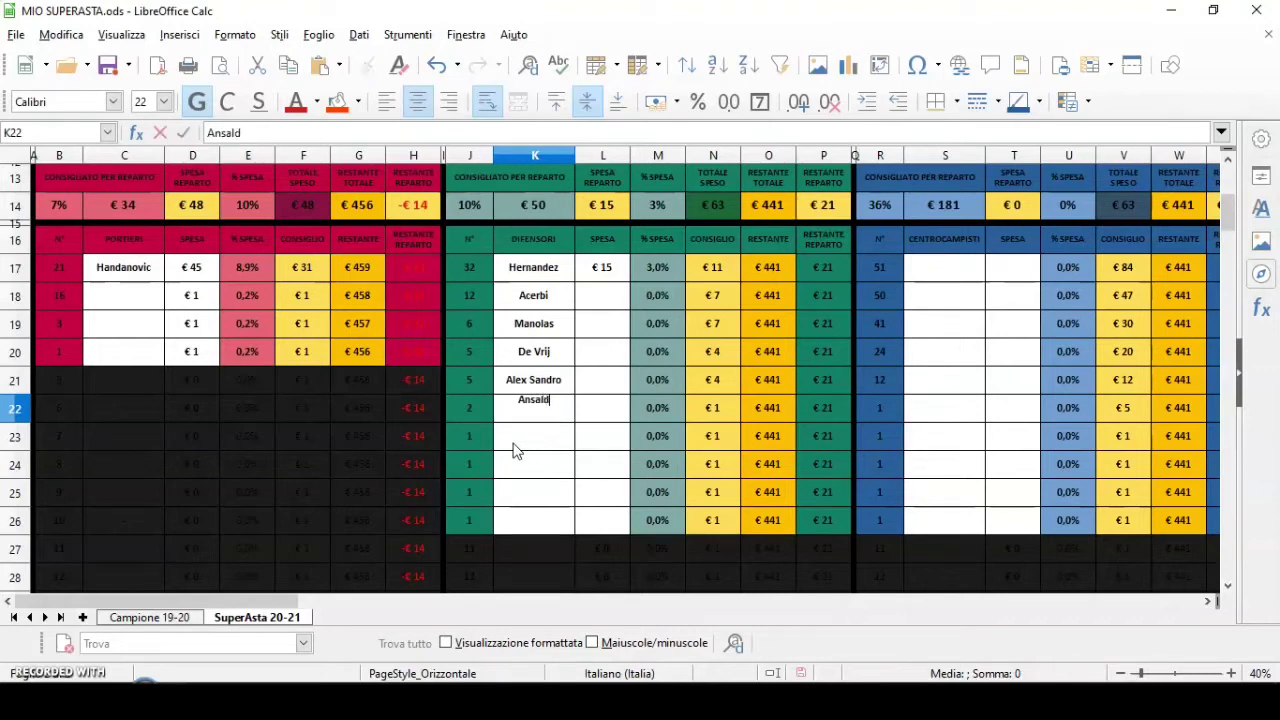
text(i)
key(Return)
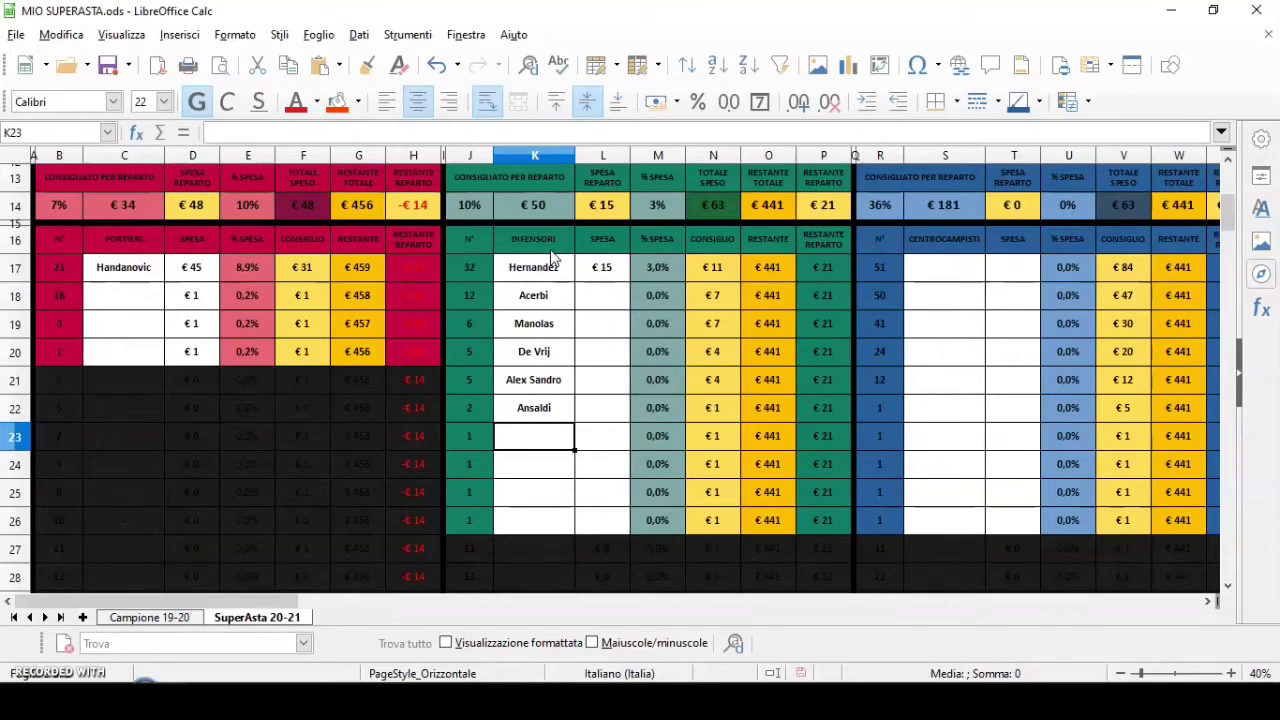
Enter Izzo-Nkulo as the seventh defender in cell K23
text(Inz)
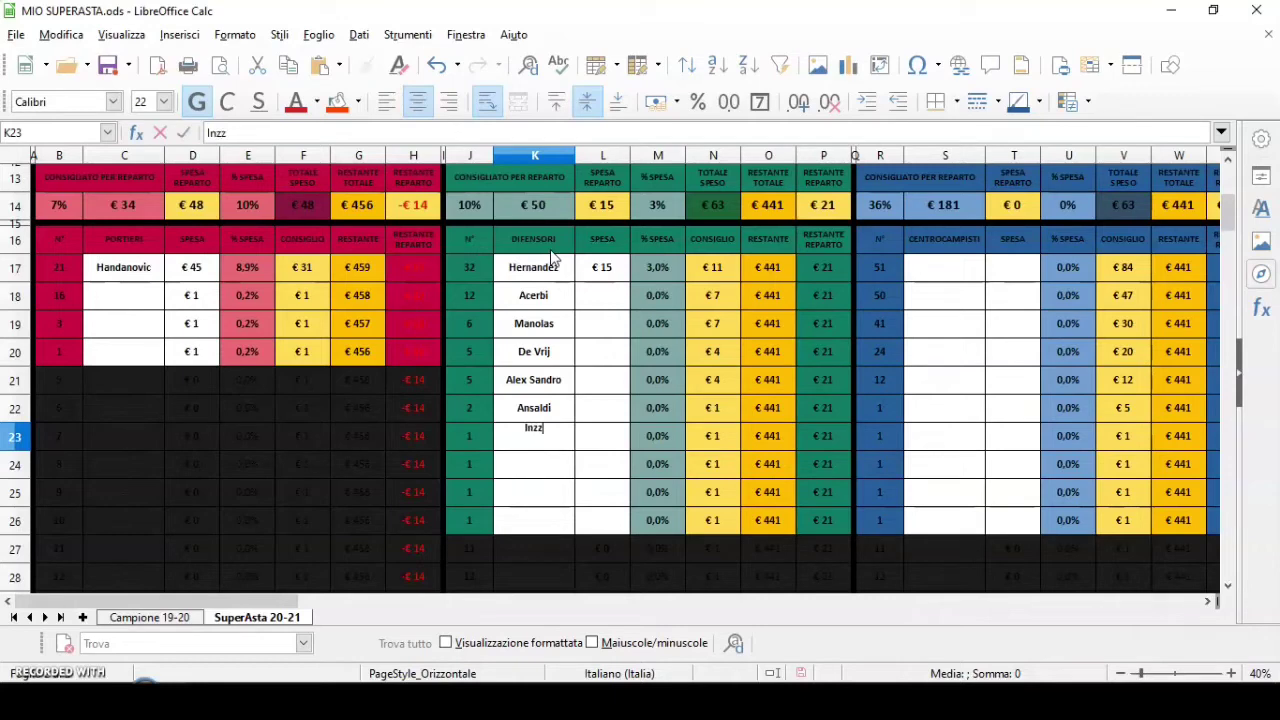
key(BackSpace)
key(BackSpace)
text(zzo-)
text(Nkulo)
key(Return)
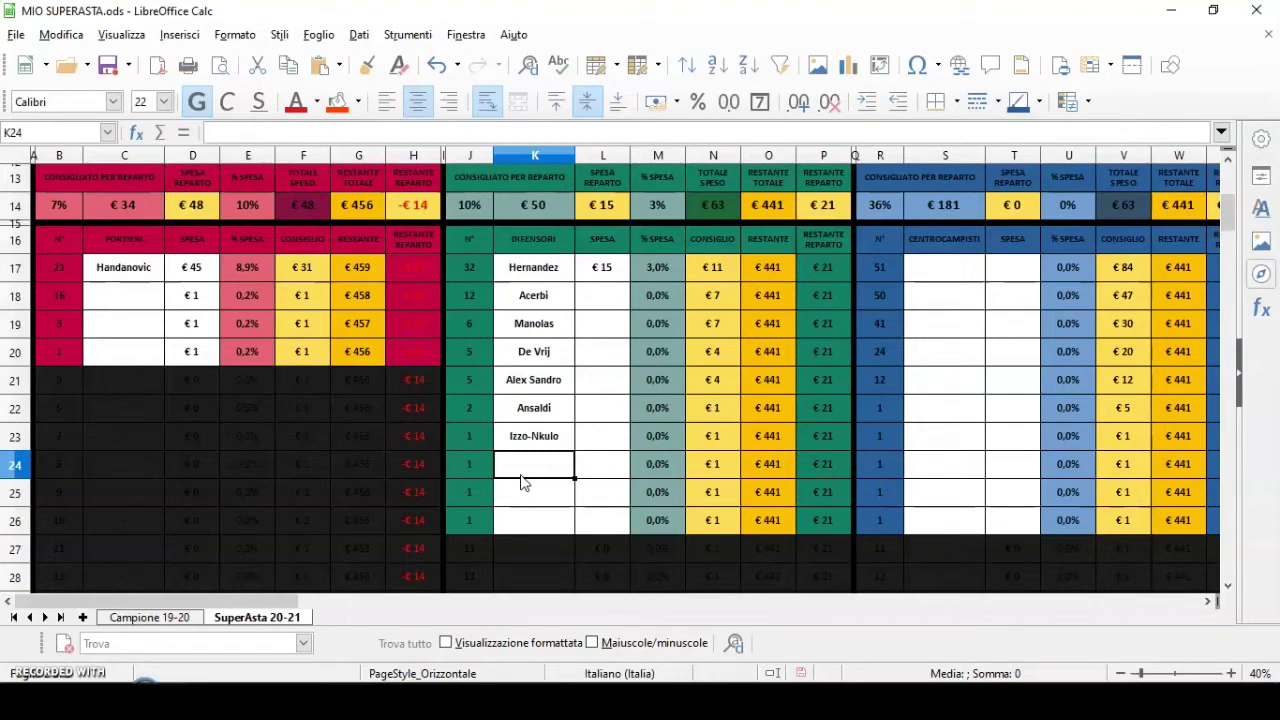
Add Spinazzola in cell K24 and Bastoni in cell K25 as the eighth and ninth defenders
text(Spino)
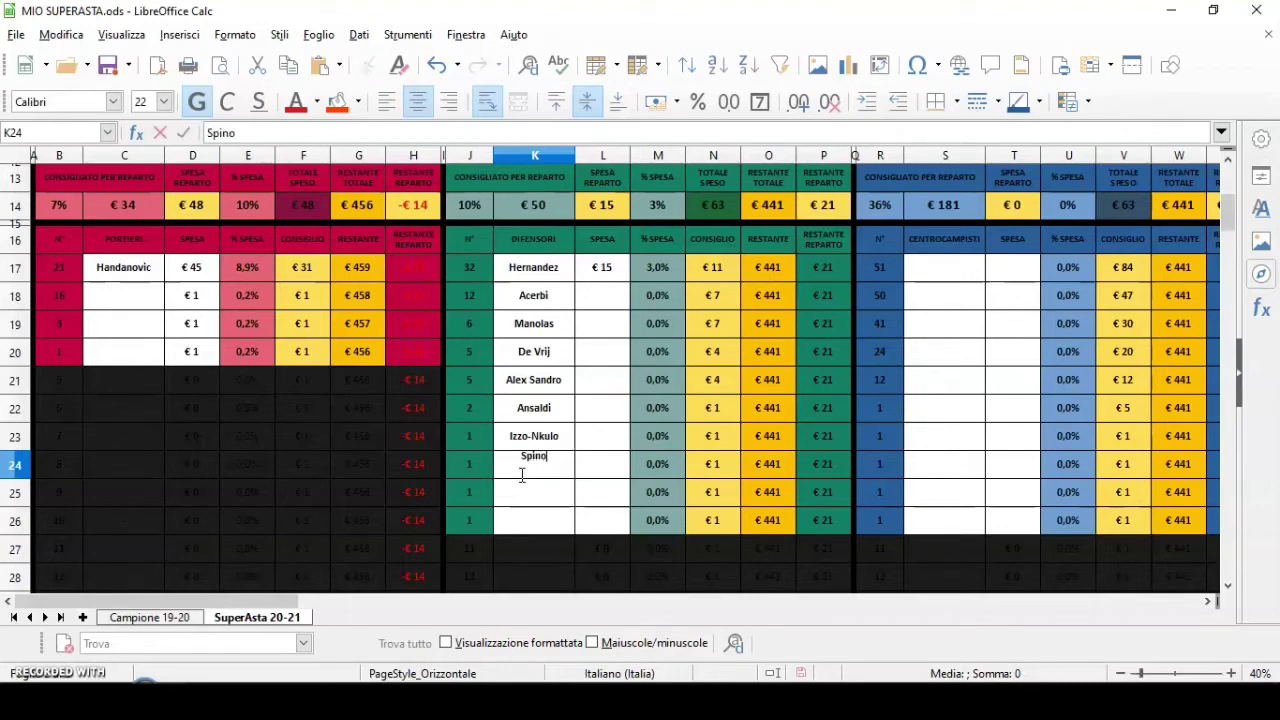
key(BackSpace)
text(azzola)
key(Return)
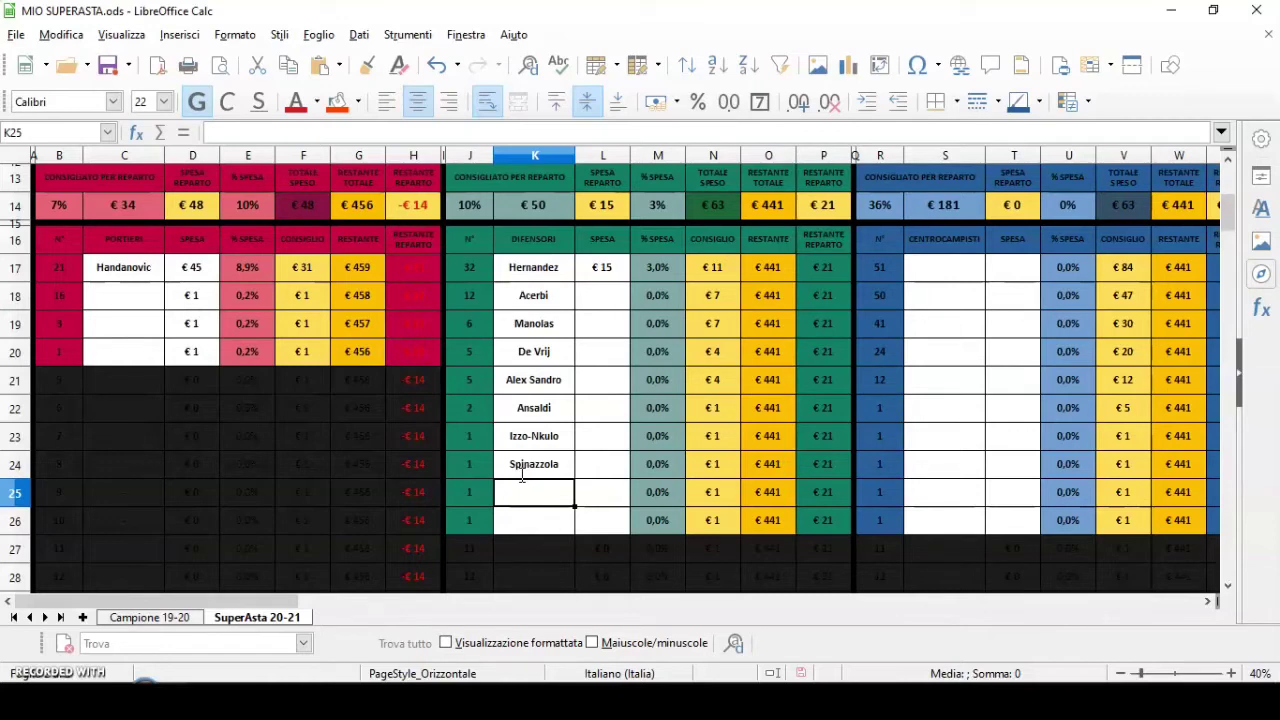
text(Ba)
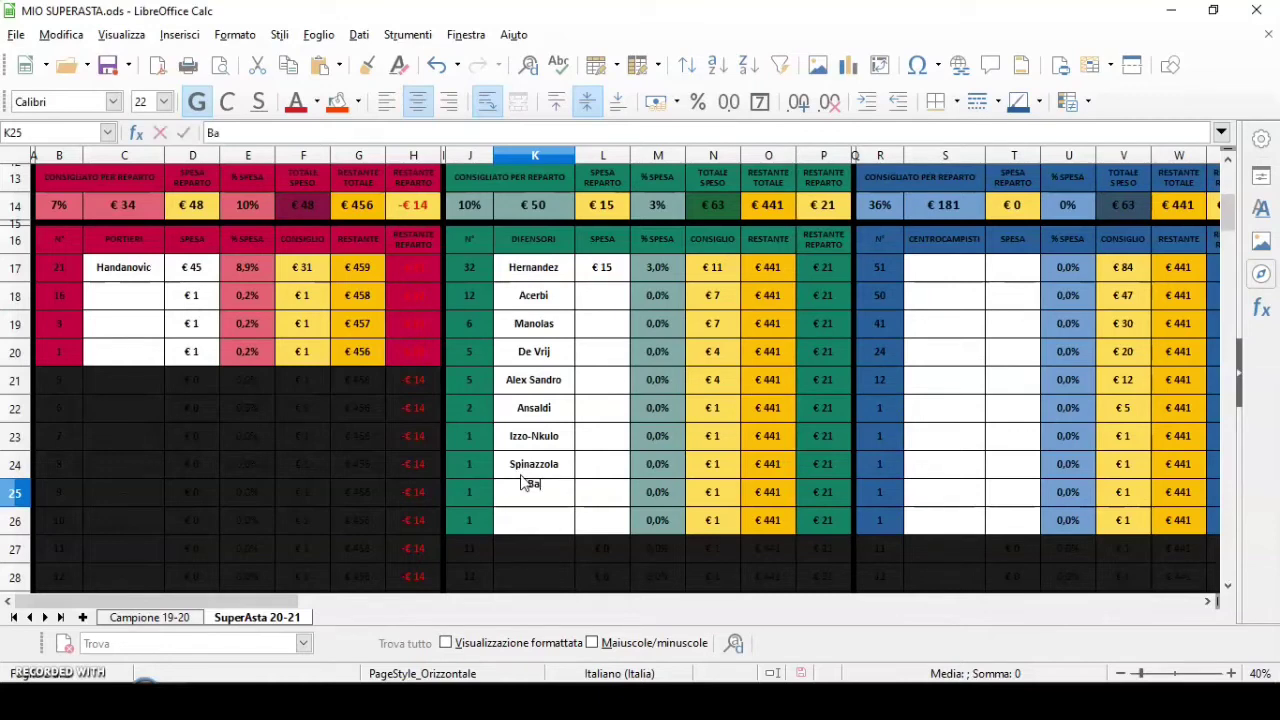
text(stoni)
key(Return)
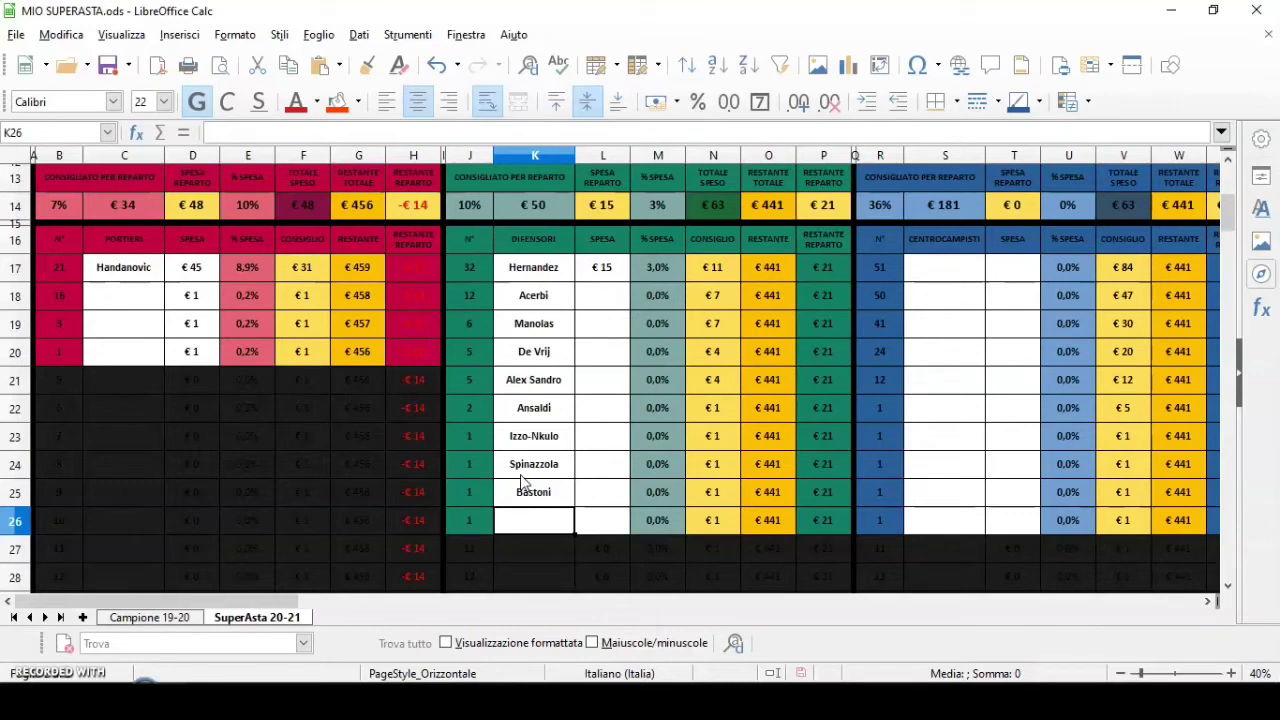
Enter Lazzari-Marusic as the tenth defender in cell K26
text(Lazzr)
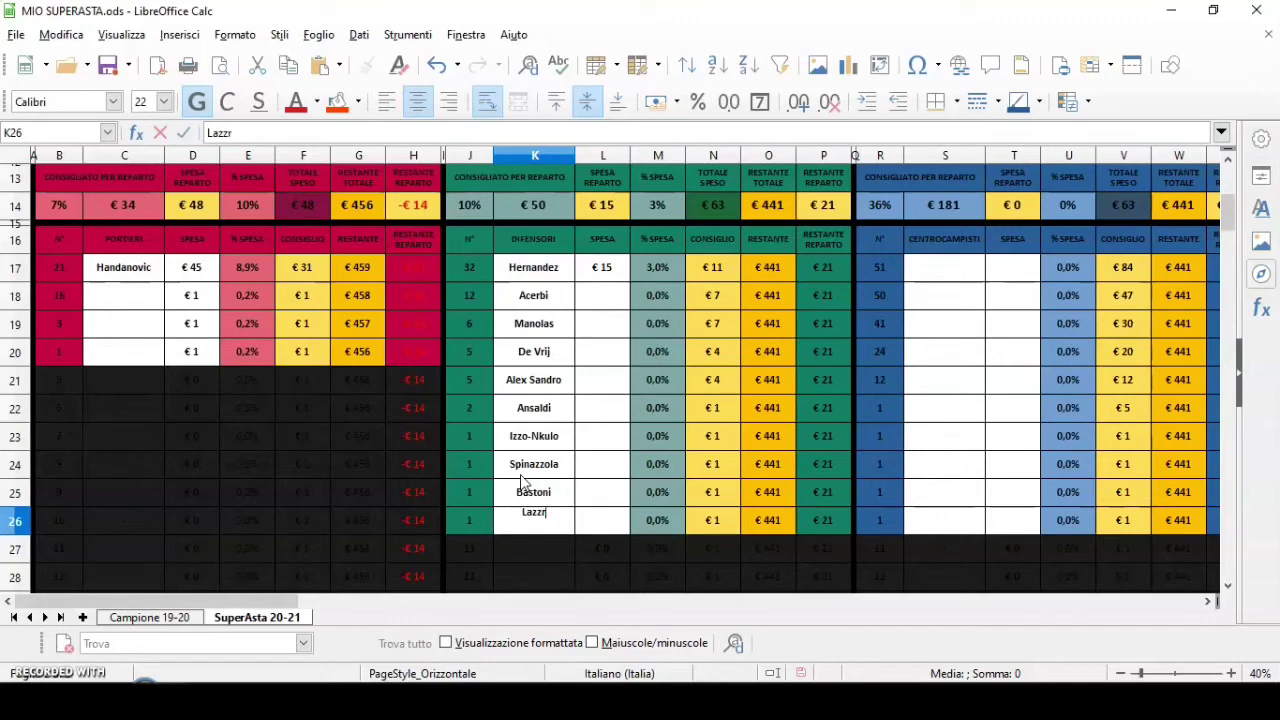
key(BackSpace)
text(ari-Marusic)
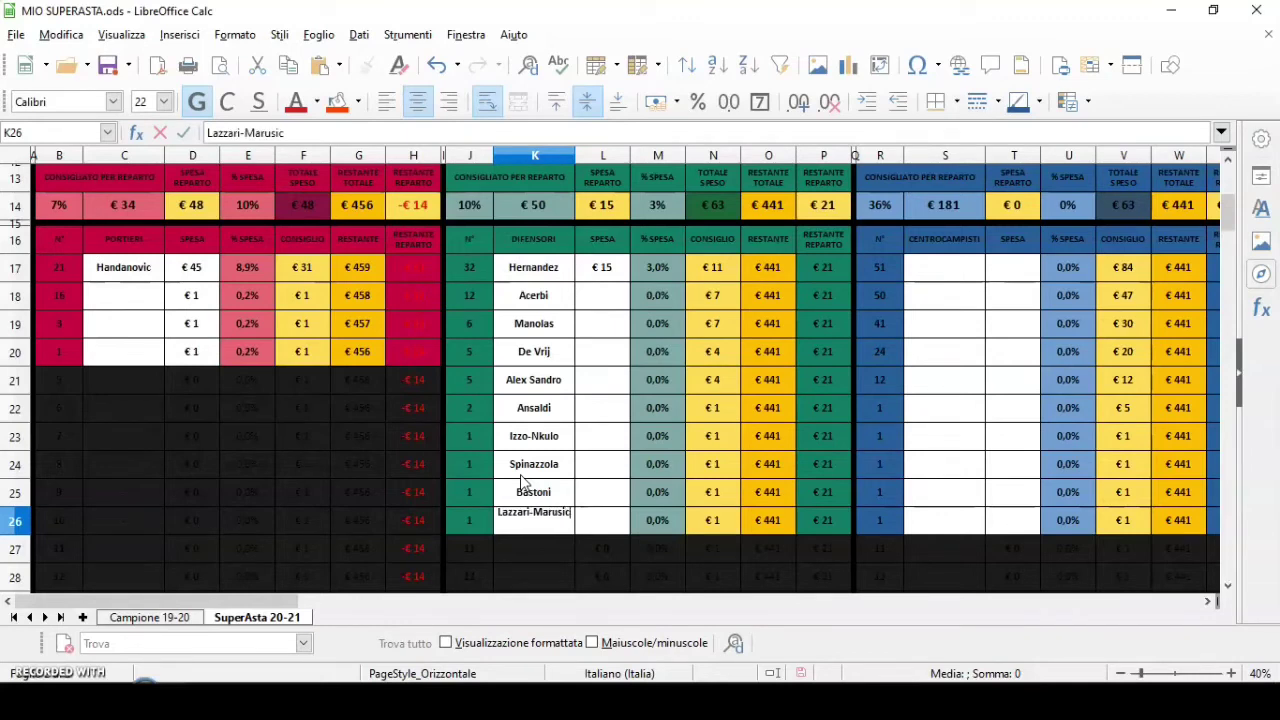
key(Return)
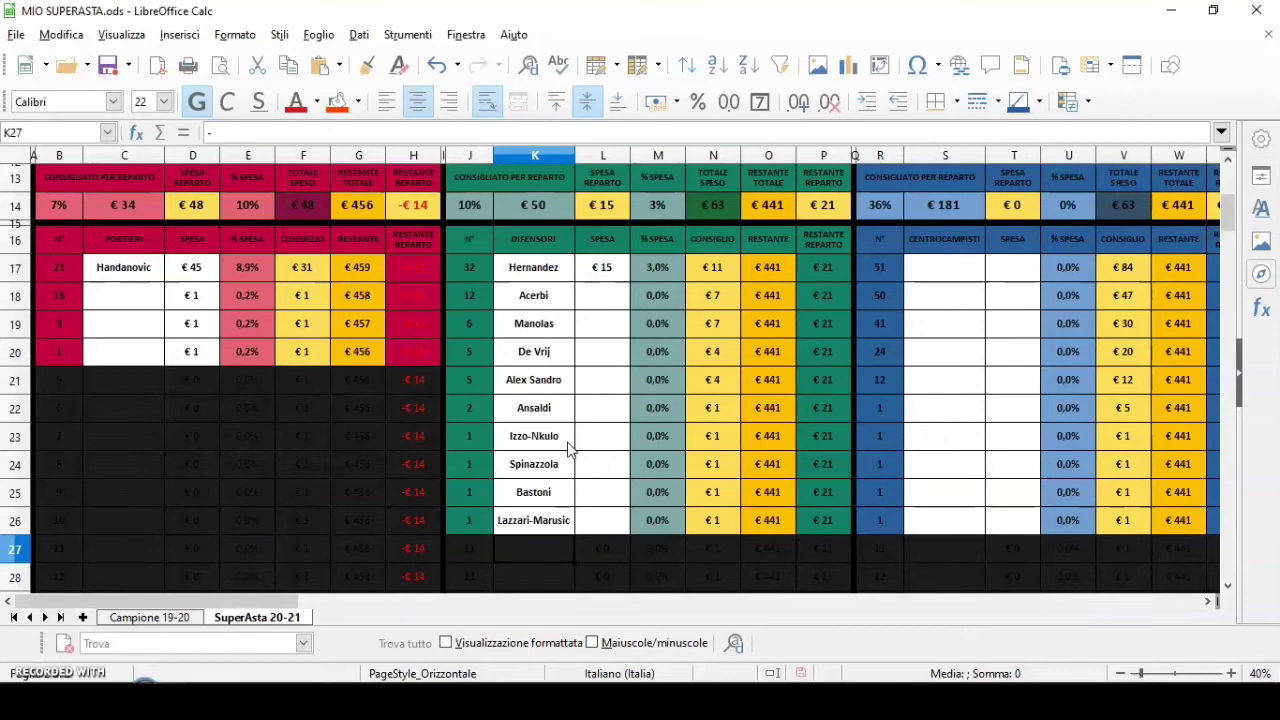
click(596, 472)
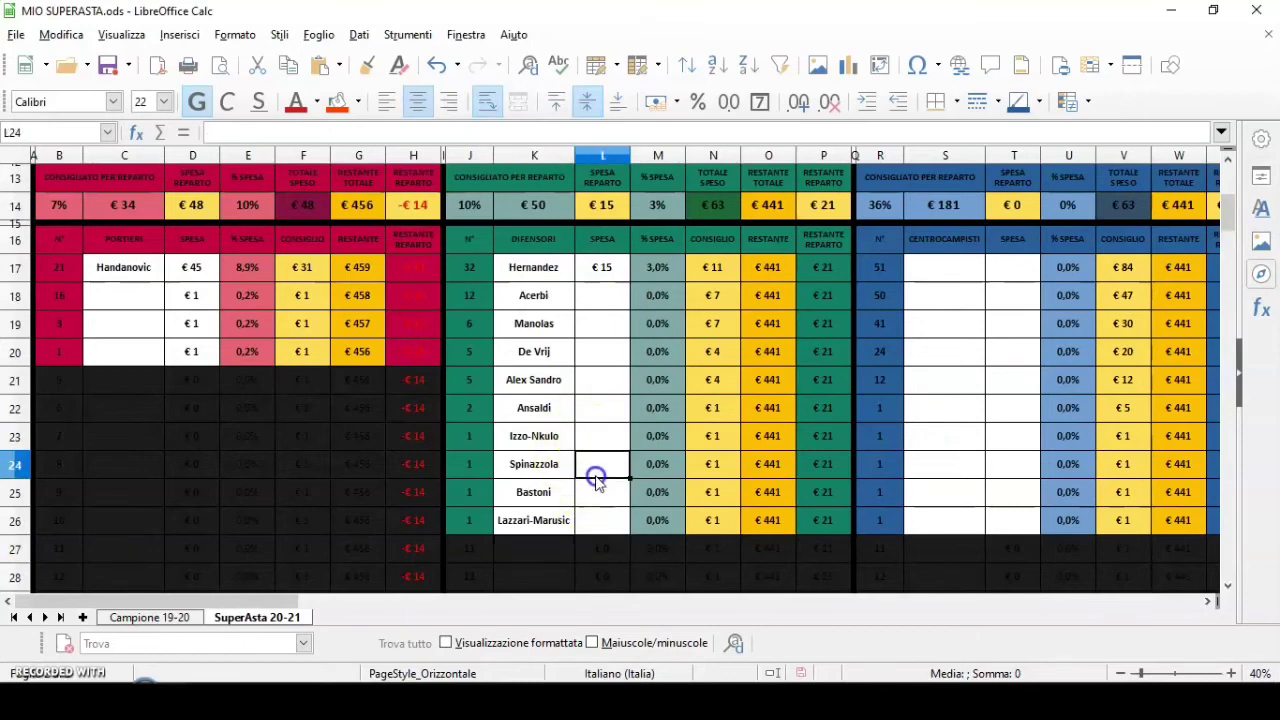
click(595, 486)
click(595, 520)
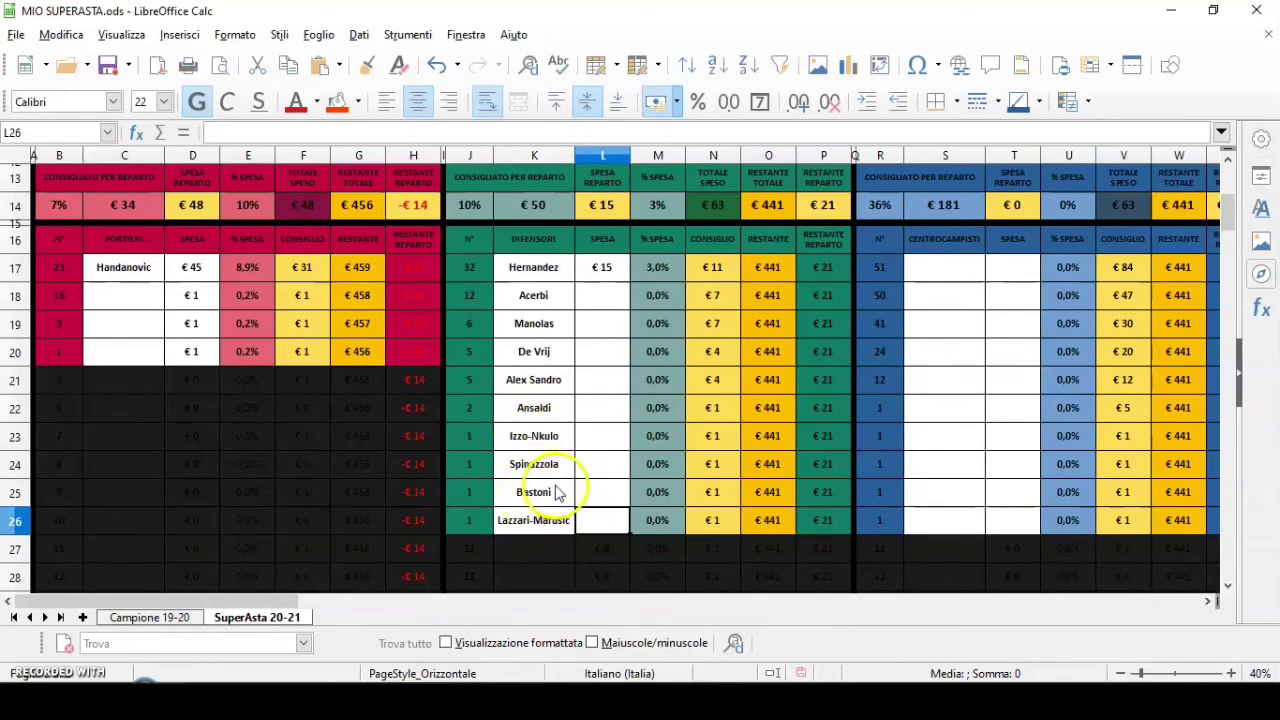
click(600, 436)
Examine the team pairings for Benevento, Genoa and Cagliari in the GRIGLIA DIFENSORI table further down the sheet
scroll(563, 455, down, 16)
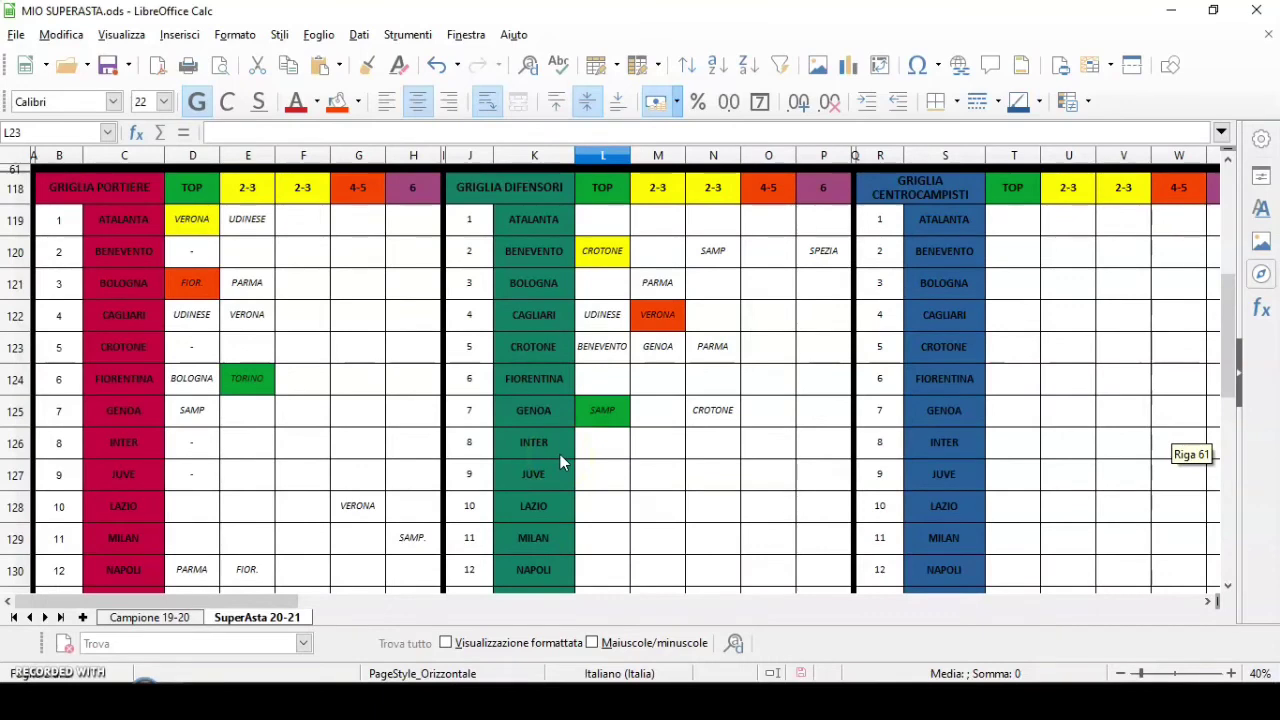
click(570, 448)
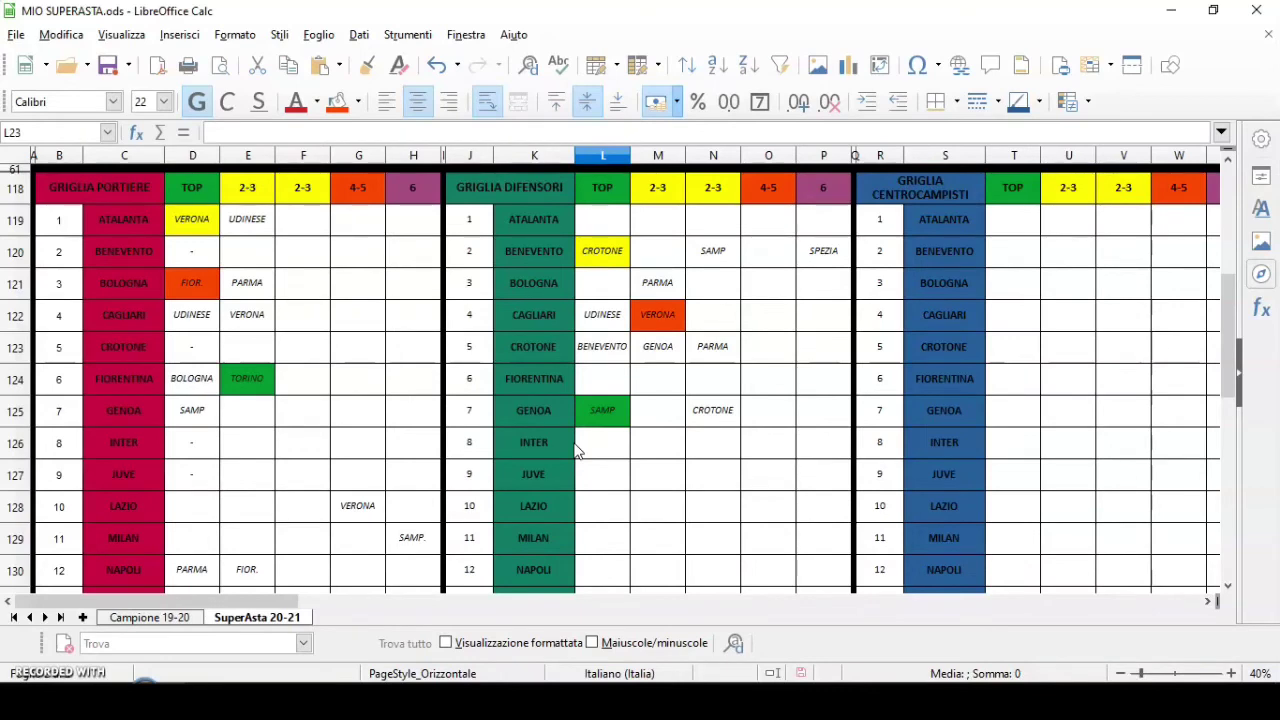
click(576, 446)
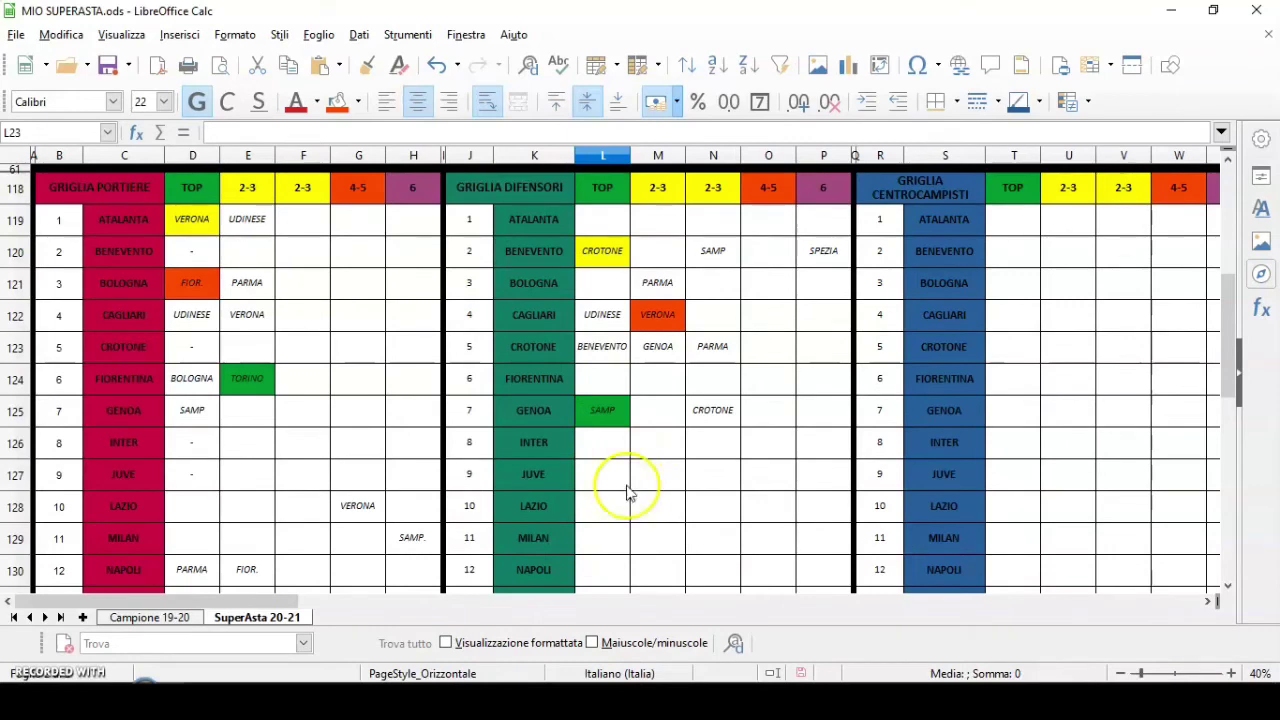
click(539, 261)
key(Right)
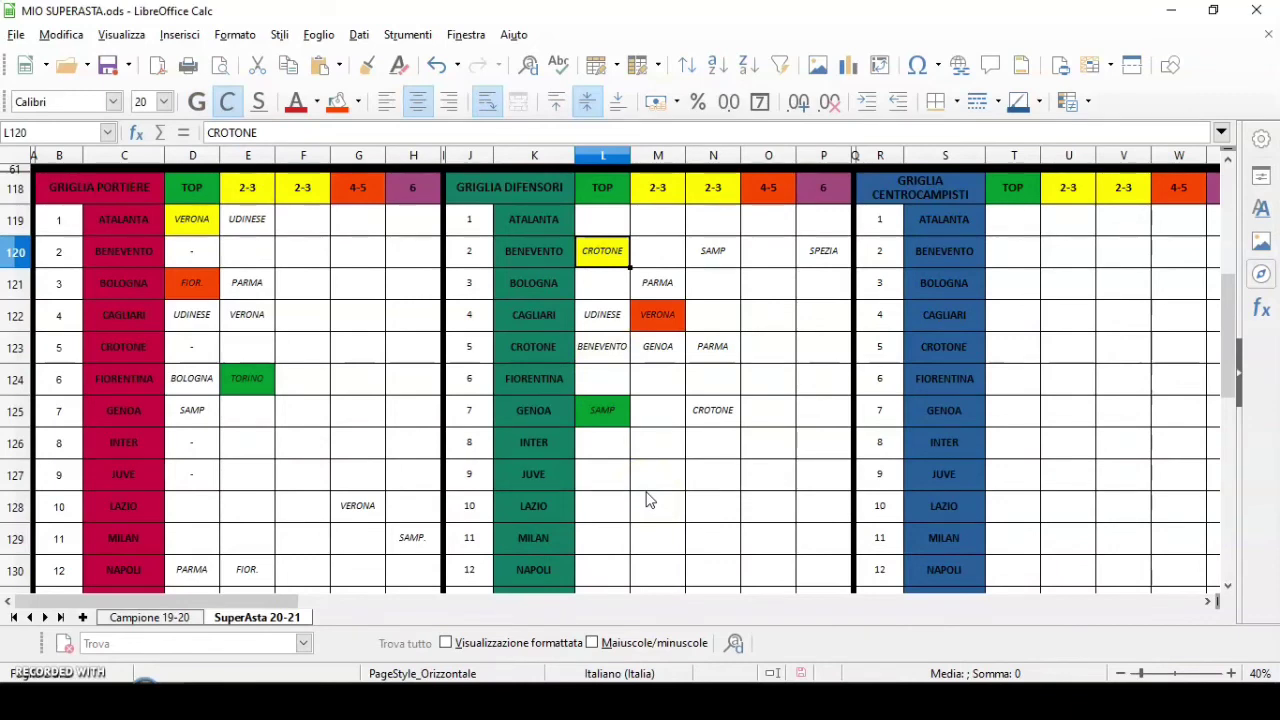
click(541, 414)
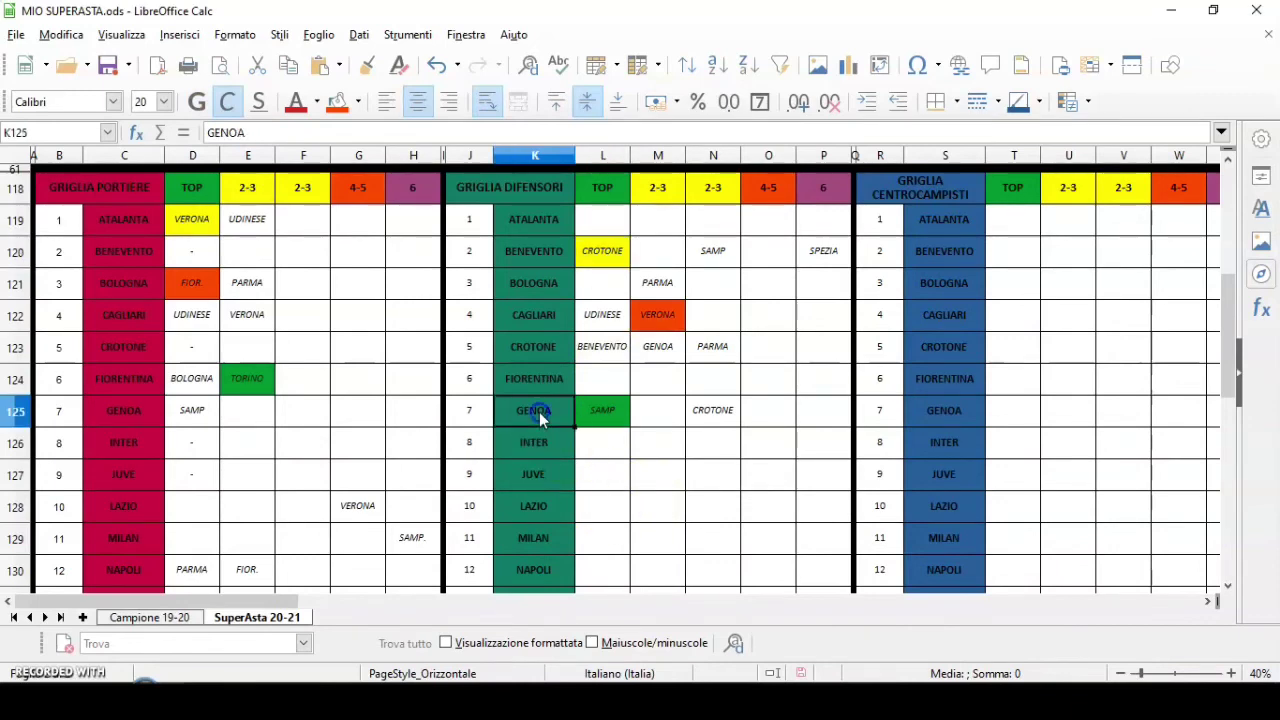
click(594, 411)
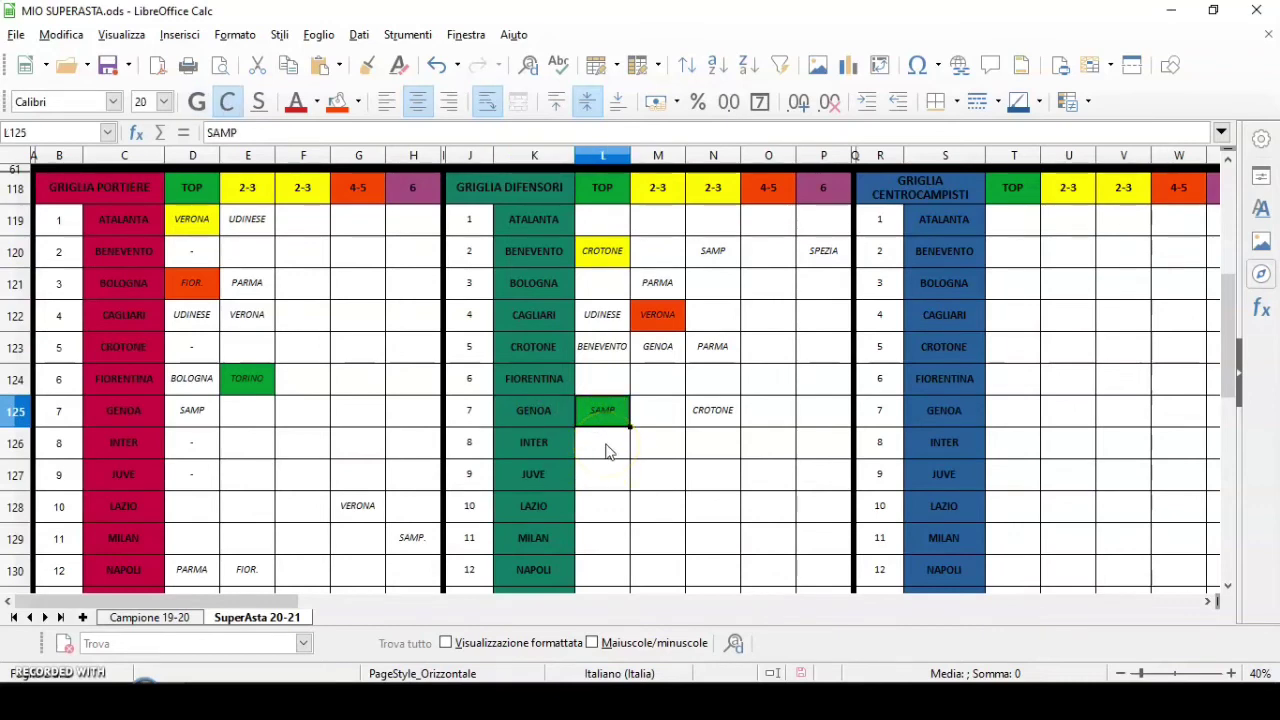
click(554, 405)
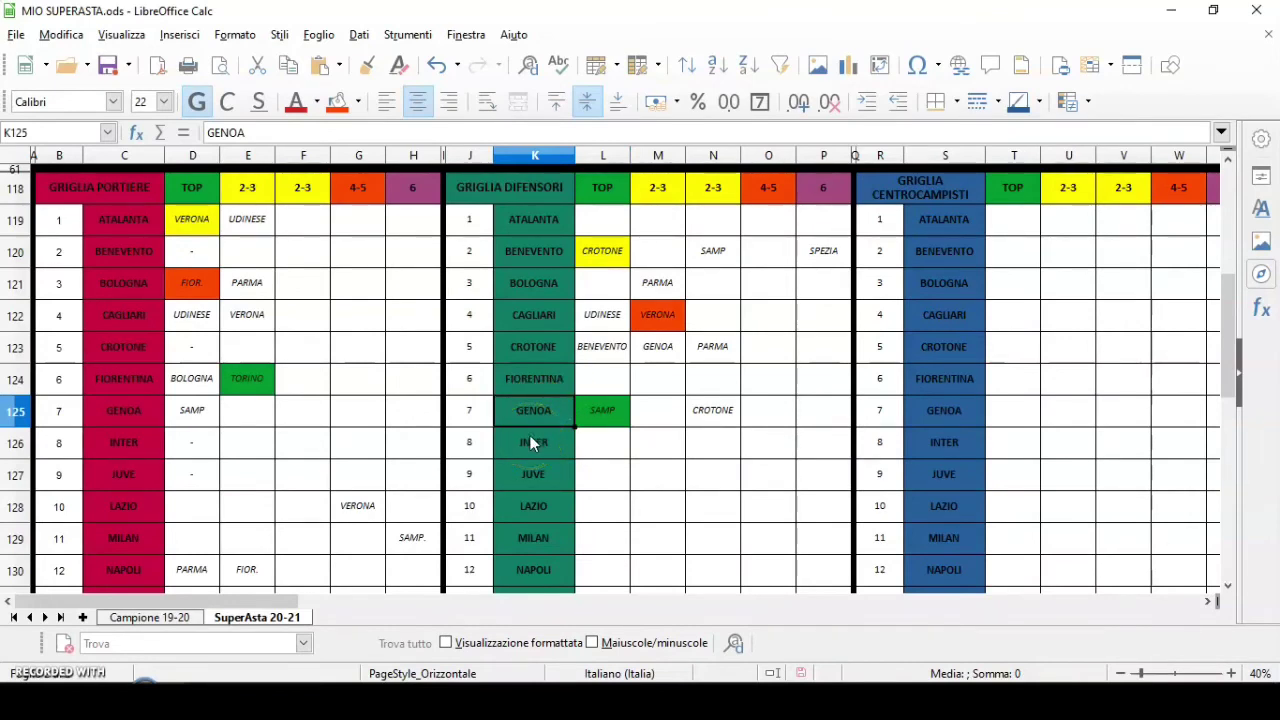
key(Right)
key(Left)
key(Right)
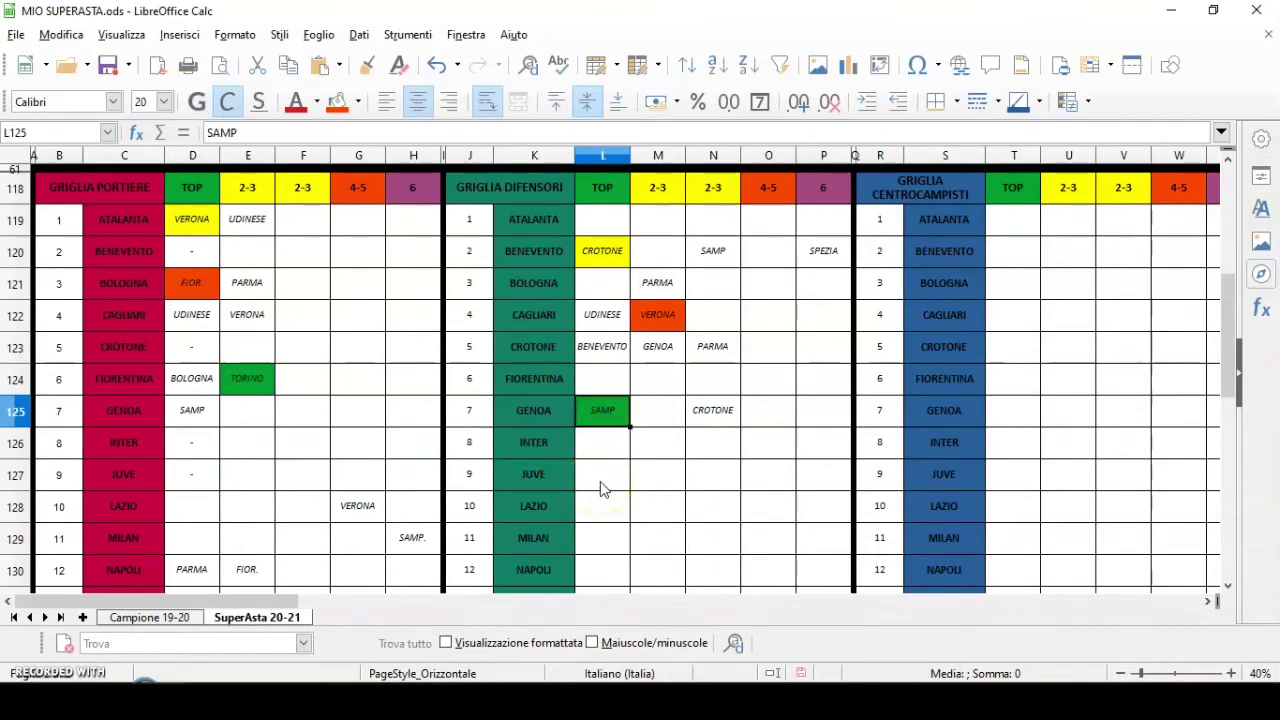
click(540, 320)
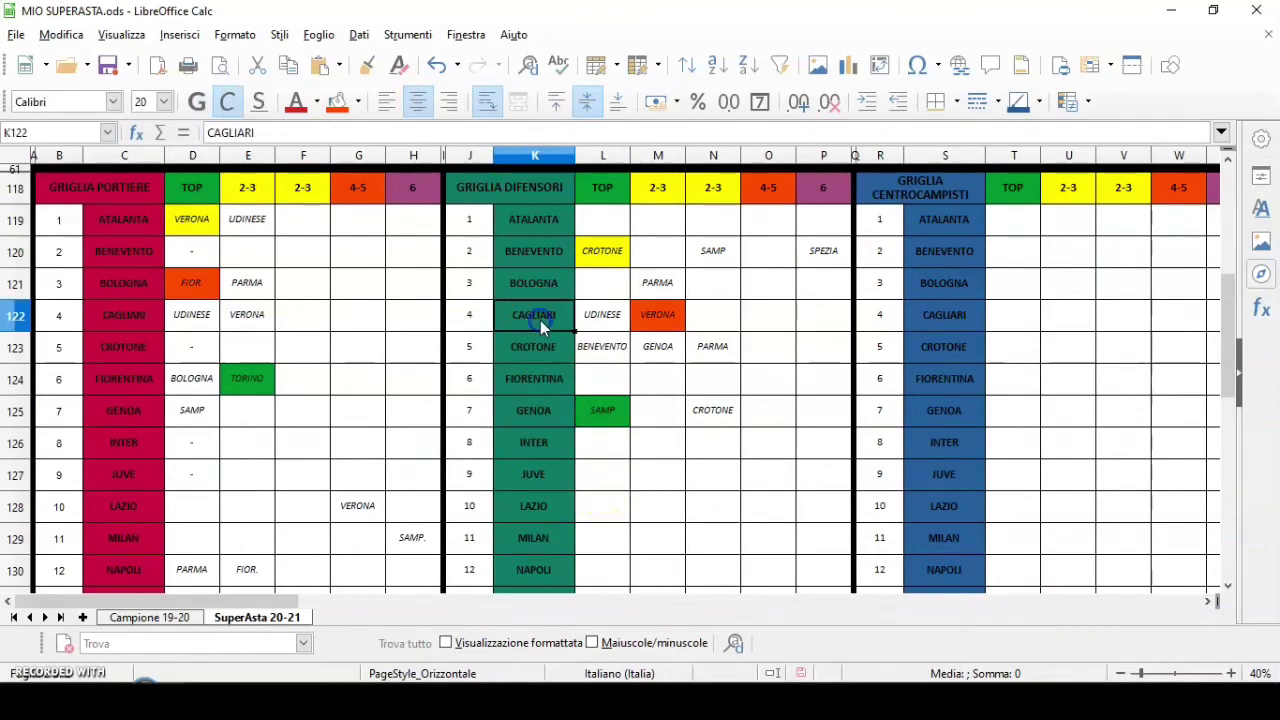
click(597, 326)
click(655, 322)
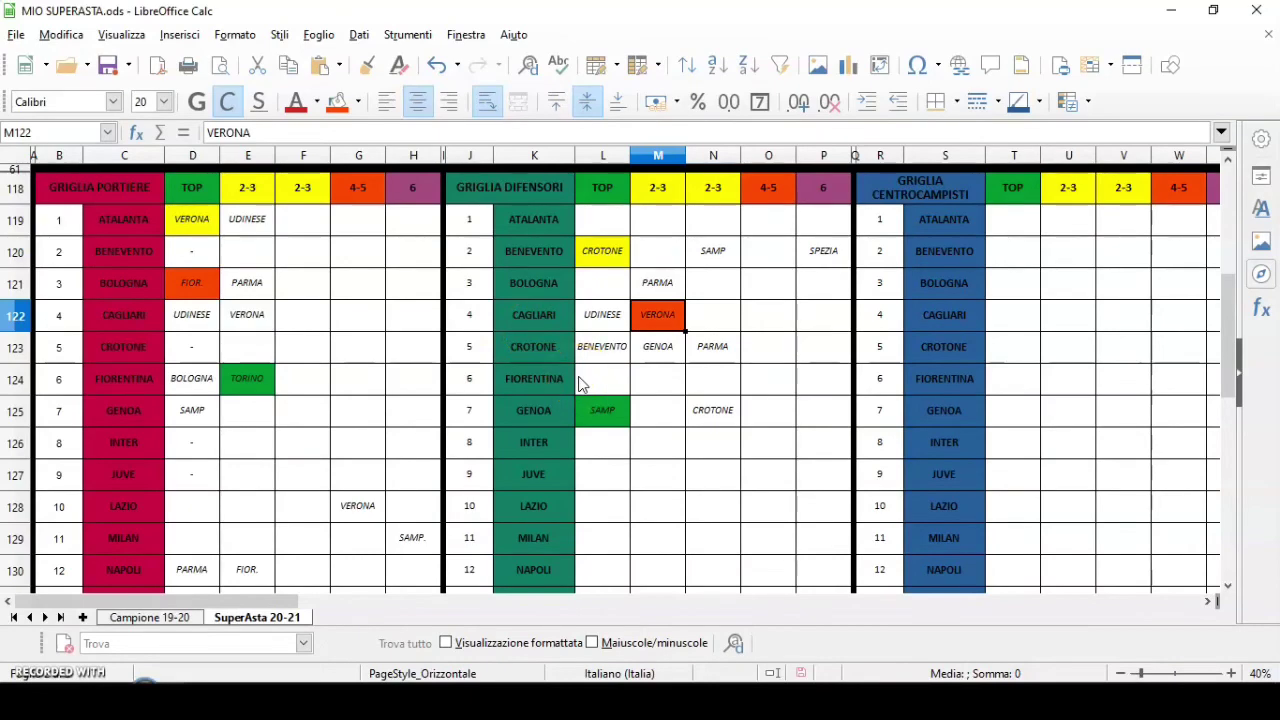
Enter the Spesa for the next three defenders in L18 to L20: 10 for Acerbi, 5 for Manolas and 5 for De Vrij
scroll(583, 383, up, 20)
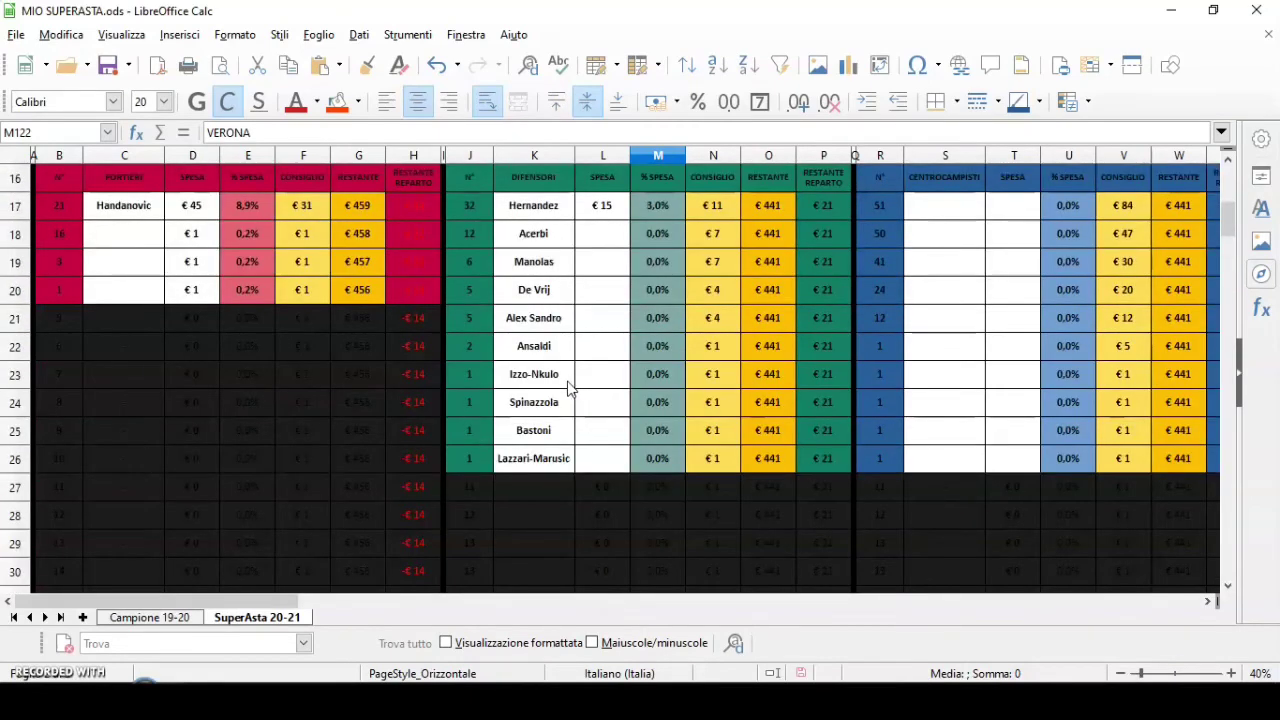
click(597, 410)
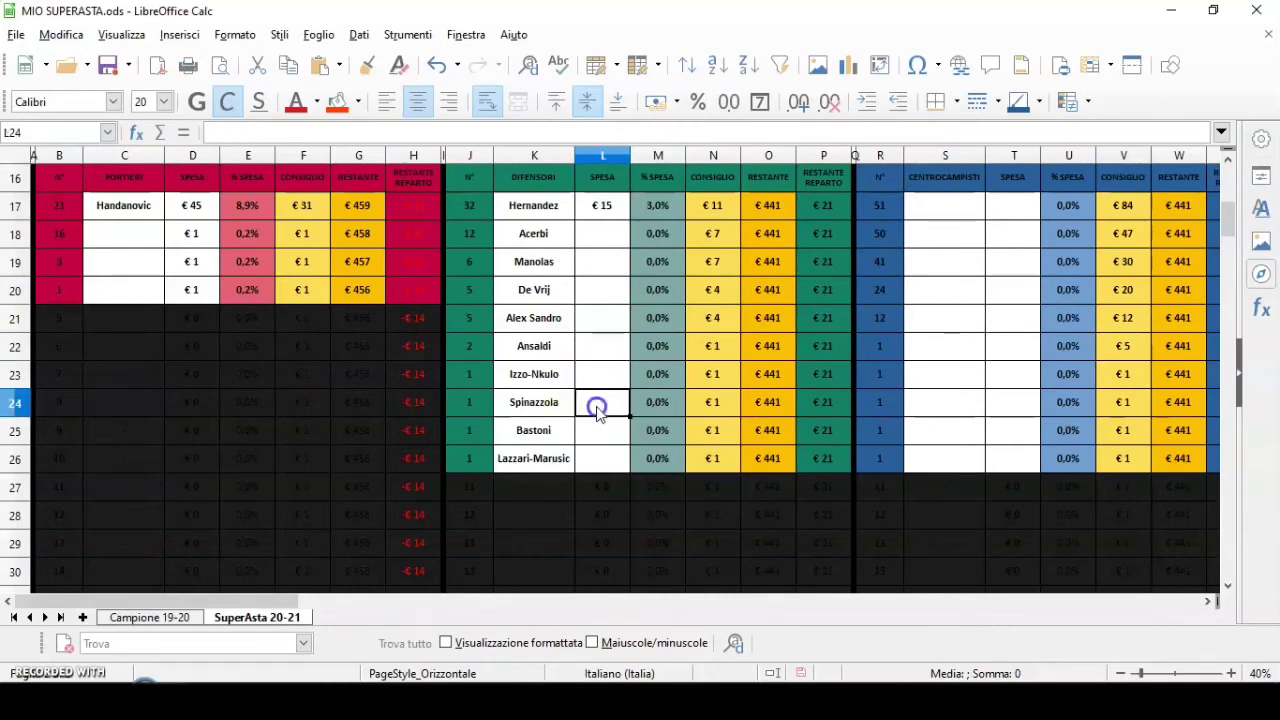
click(600, 457)
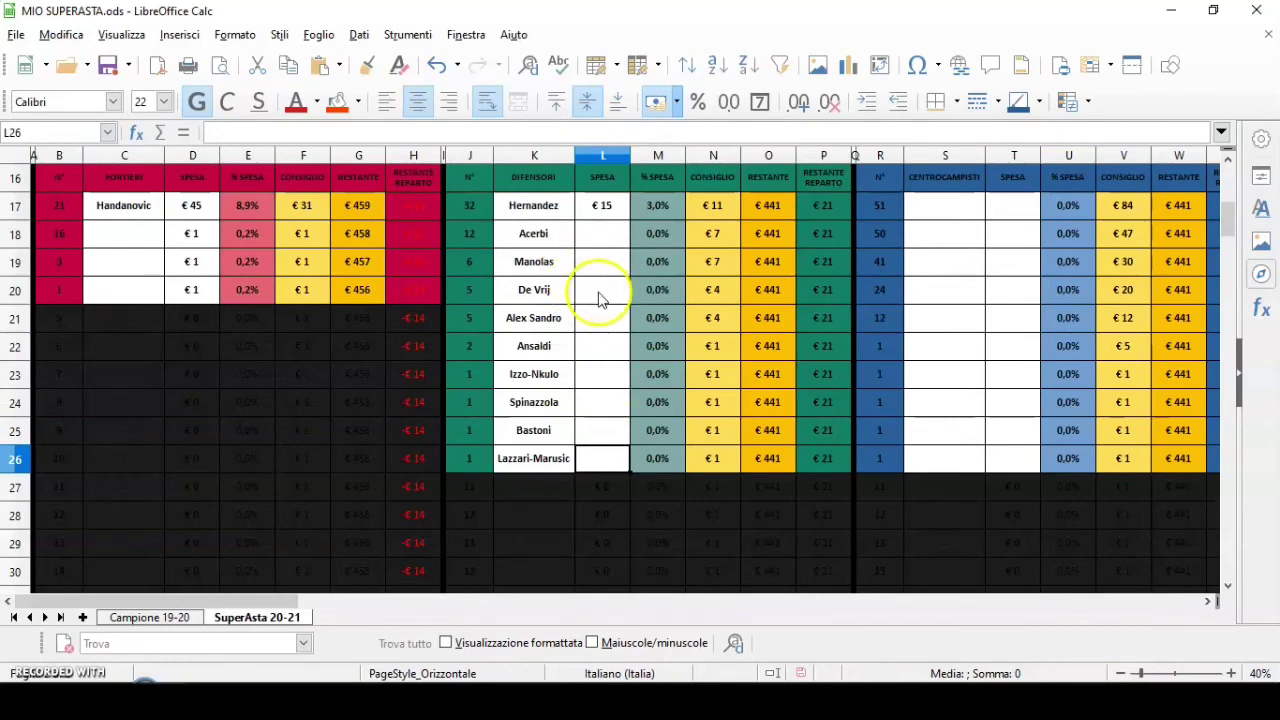
click(603, 237)
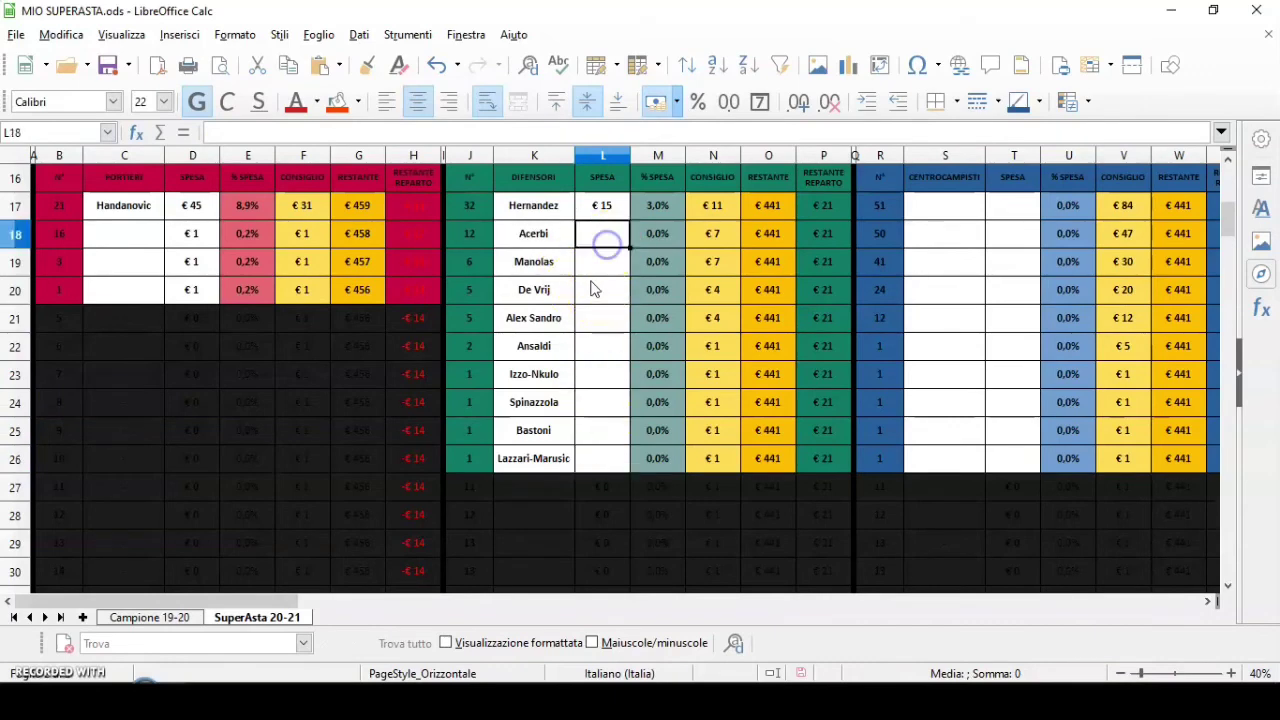
text(10)
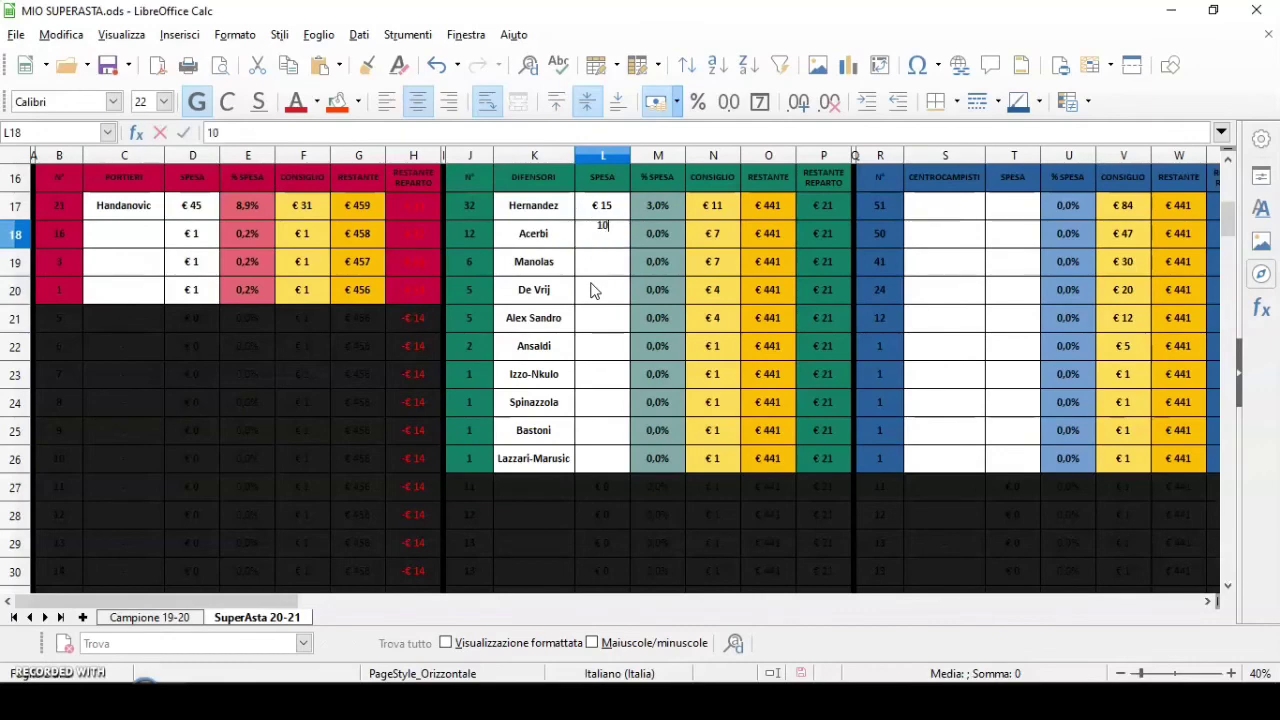
click(588, 260)
text(5)
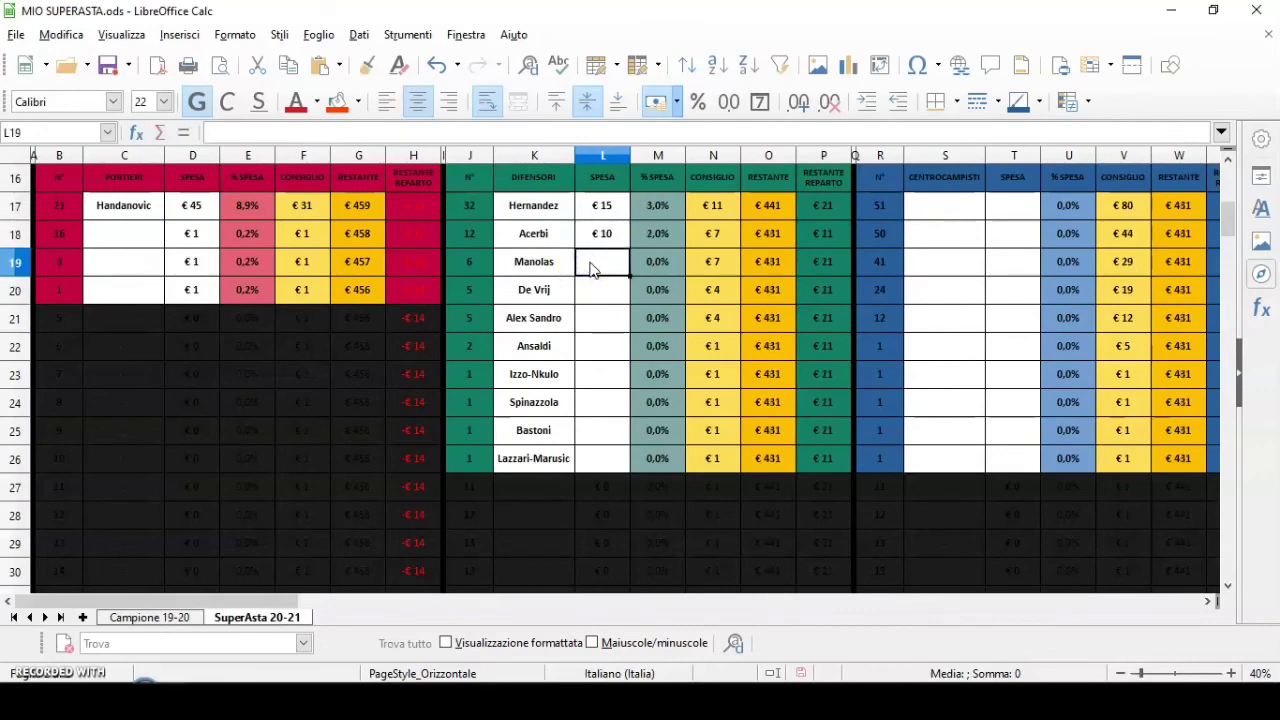
click(588, 289)
text(5)
Enter a Spesa of 4 for Alex Sandro in cell L21 and 1 for Ansaldi in cell L22
click(600, 317)
text(4)
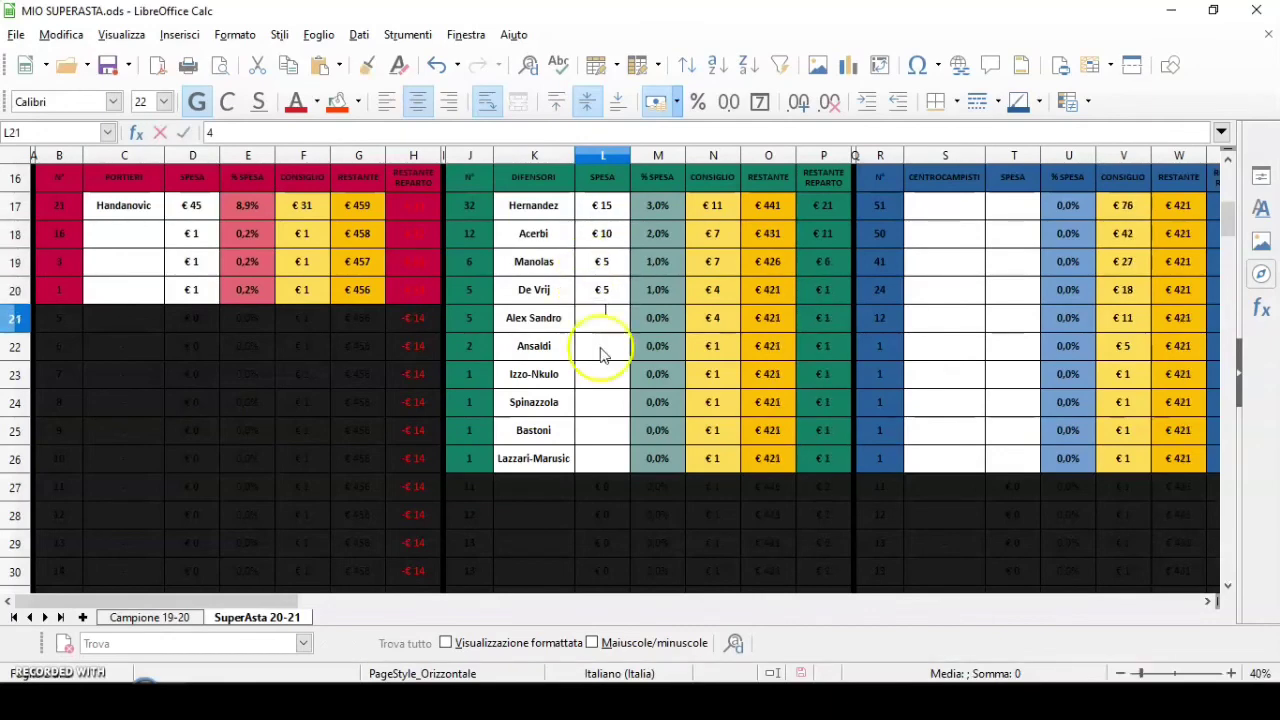
click(600, 351)
text(1)
Enter a Spesa of 1 each for Izzo-Nkulo, Spinazzola, Bastoni and Lazzari-Marusic in cells L23 to L26
click(600, 378)
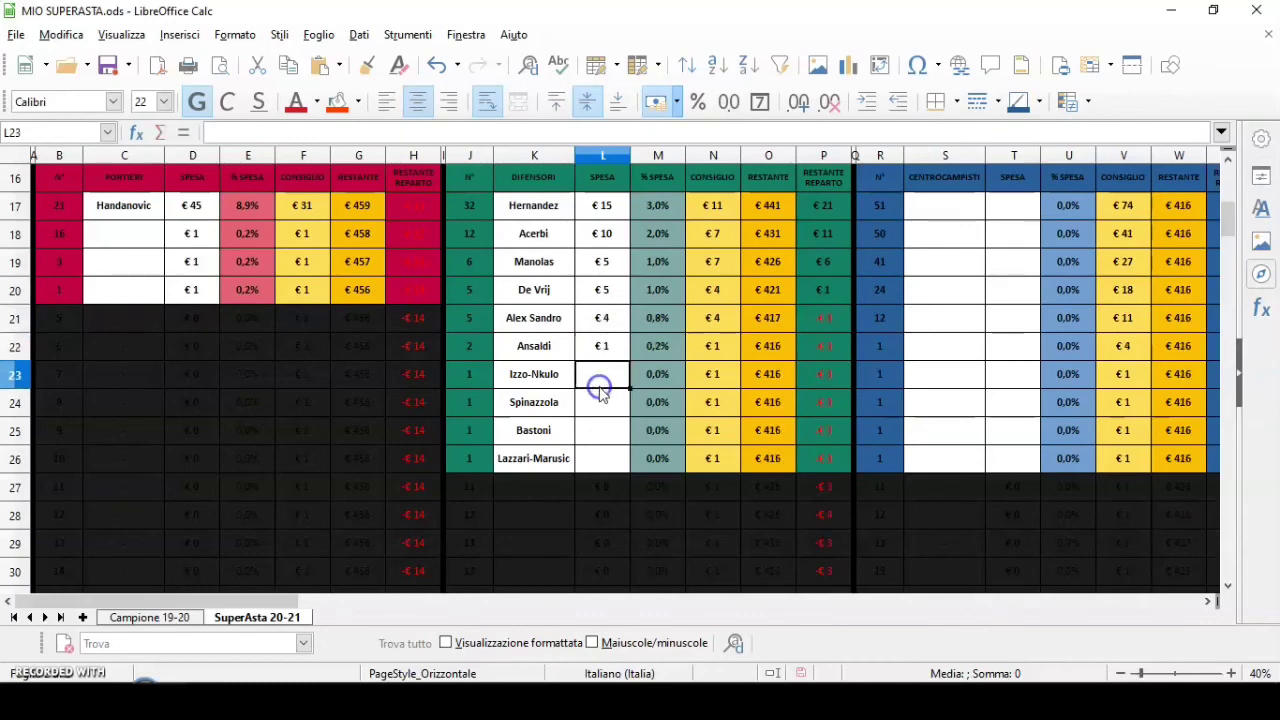
text(1)
click(600, 403)
text(1)
click(605, 432)
text(1)
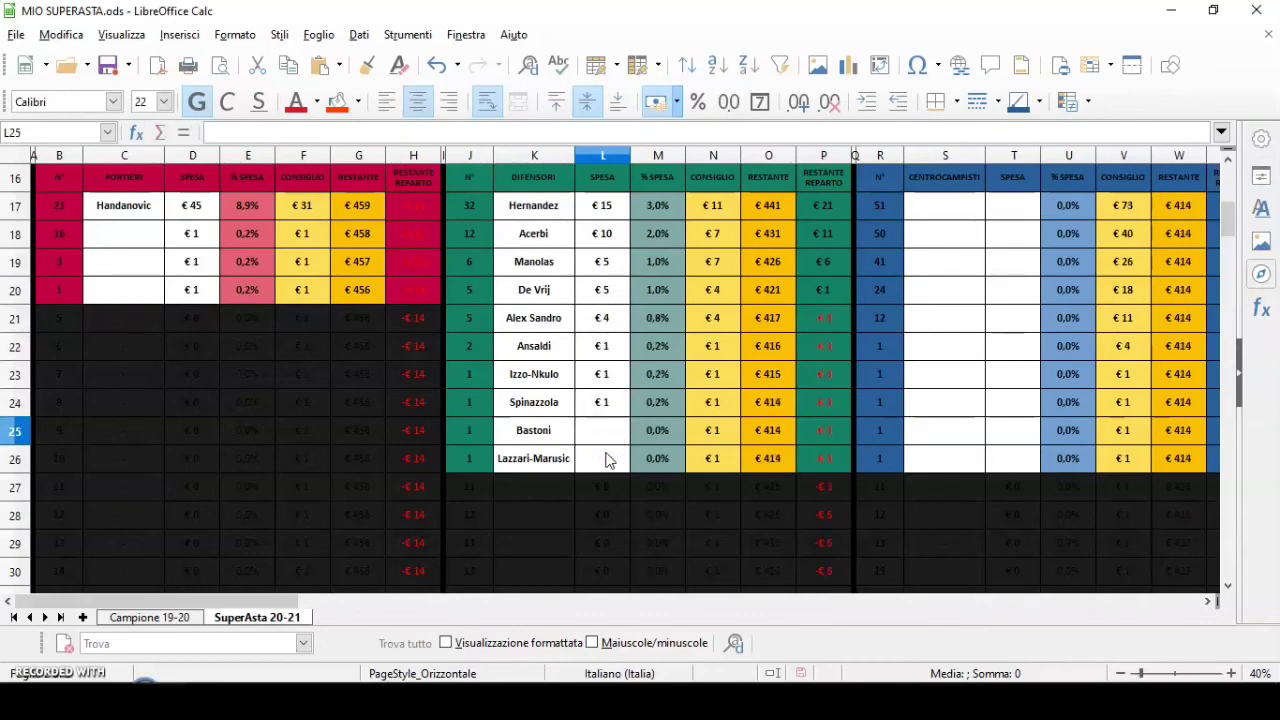
click(609, 462)
text(1)
click(586, 403)
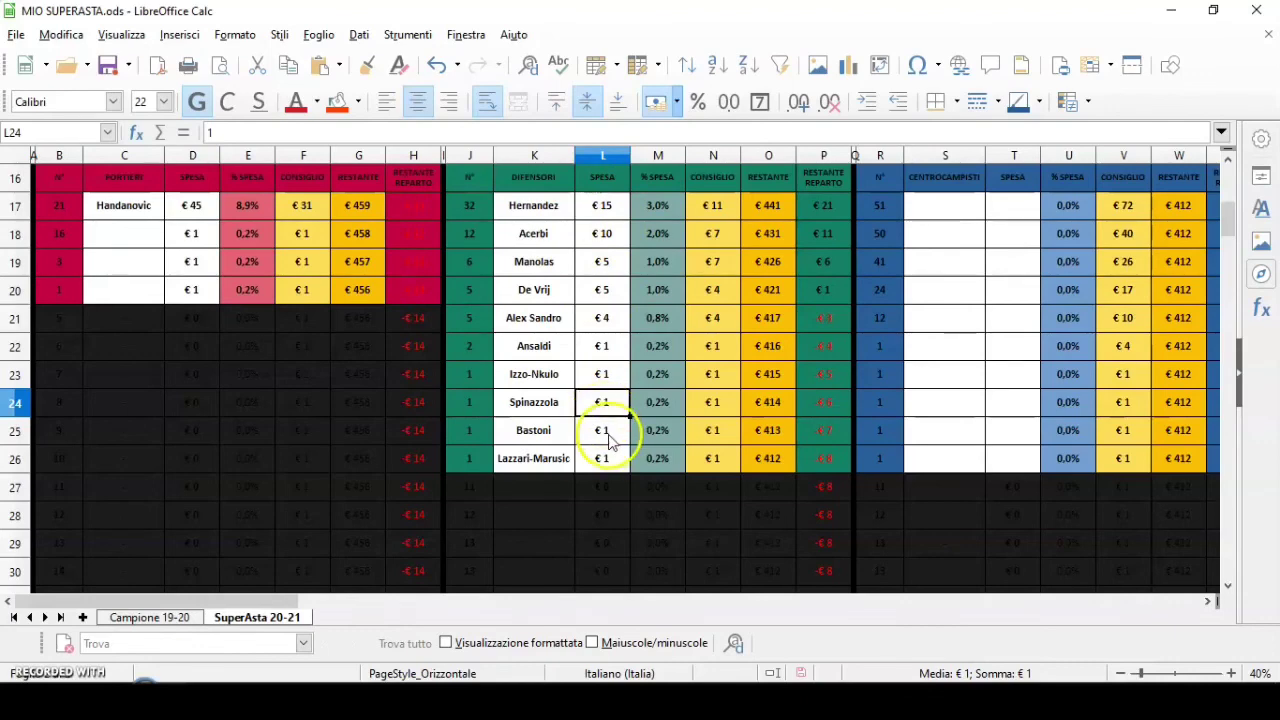
Review the defenders' department totals and the modifier settings above the player tables
scroll(606, 432, up, 1)
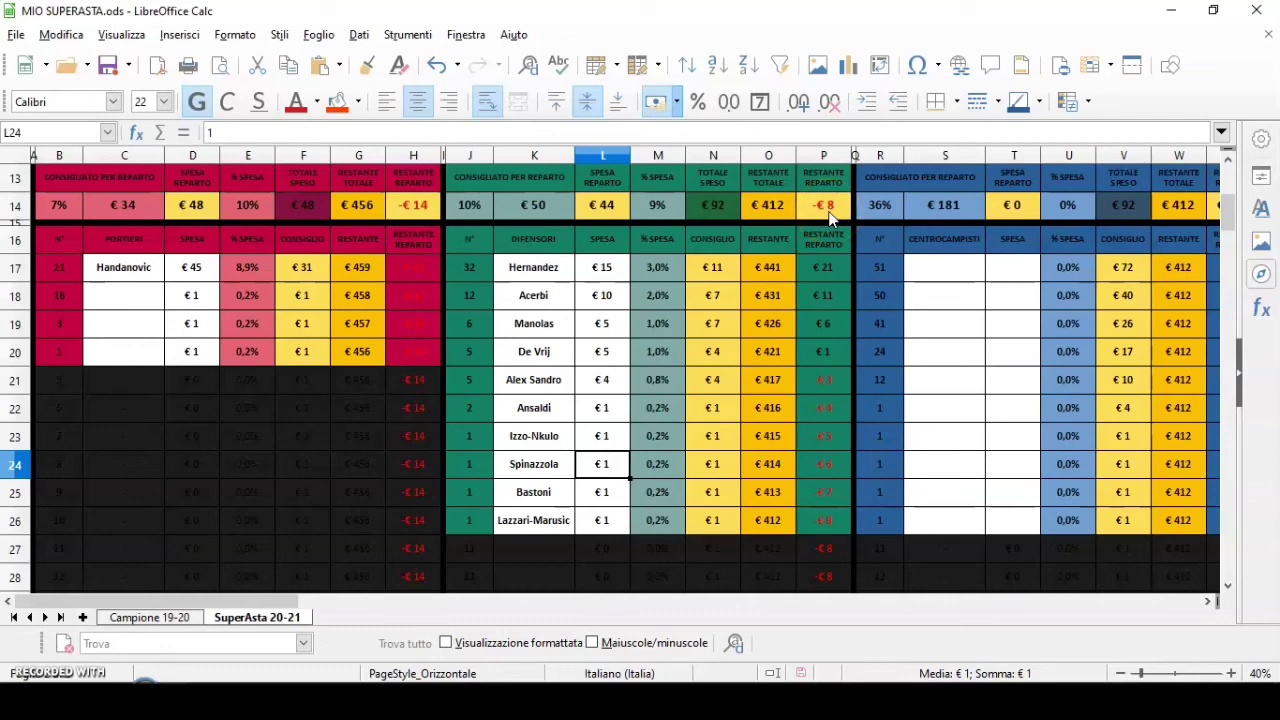
scroll(827, 212, up, 1)
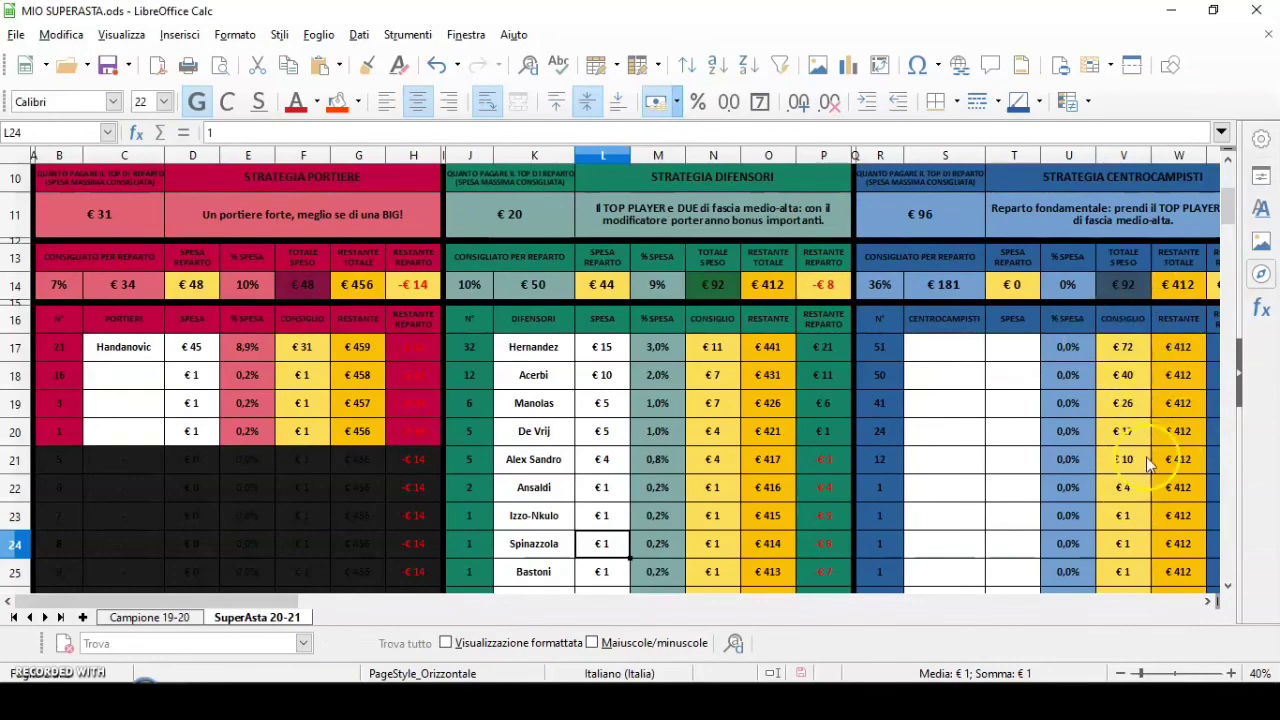
scroll(975, 348, up, 1)
scroll(975, 348, up, 3)
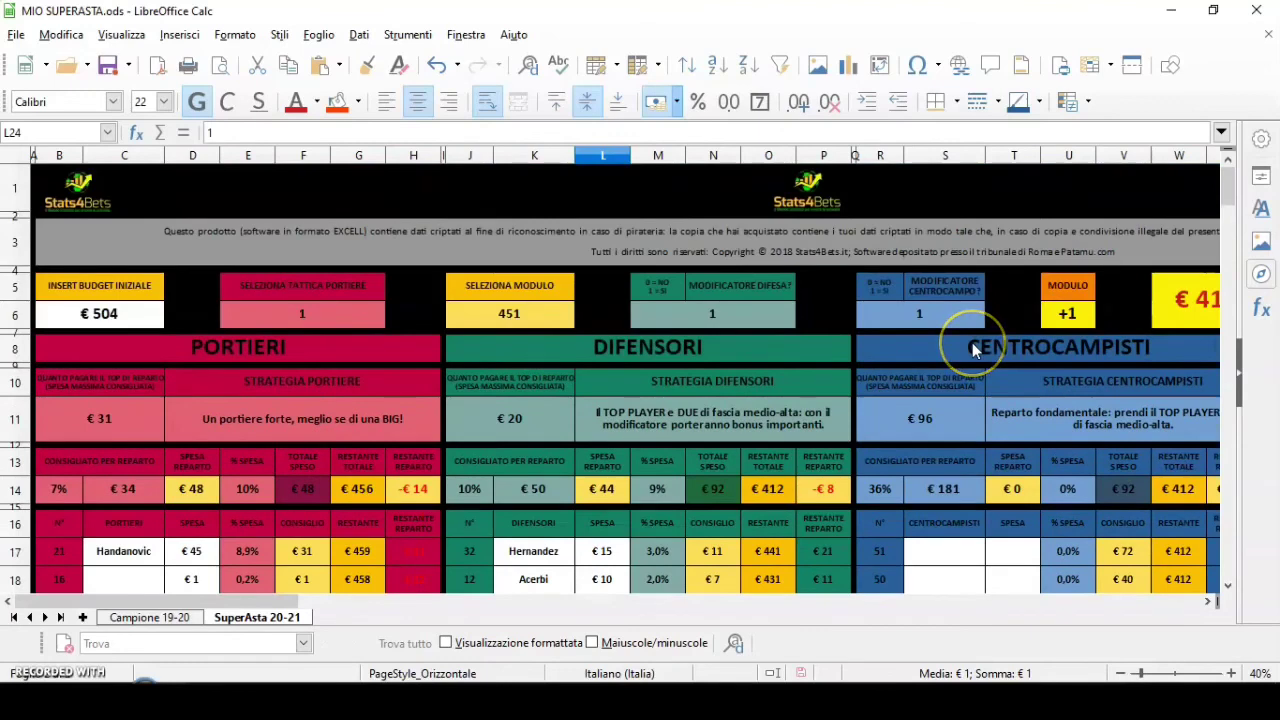